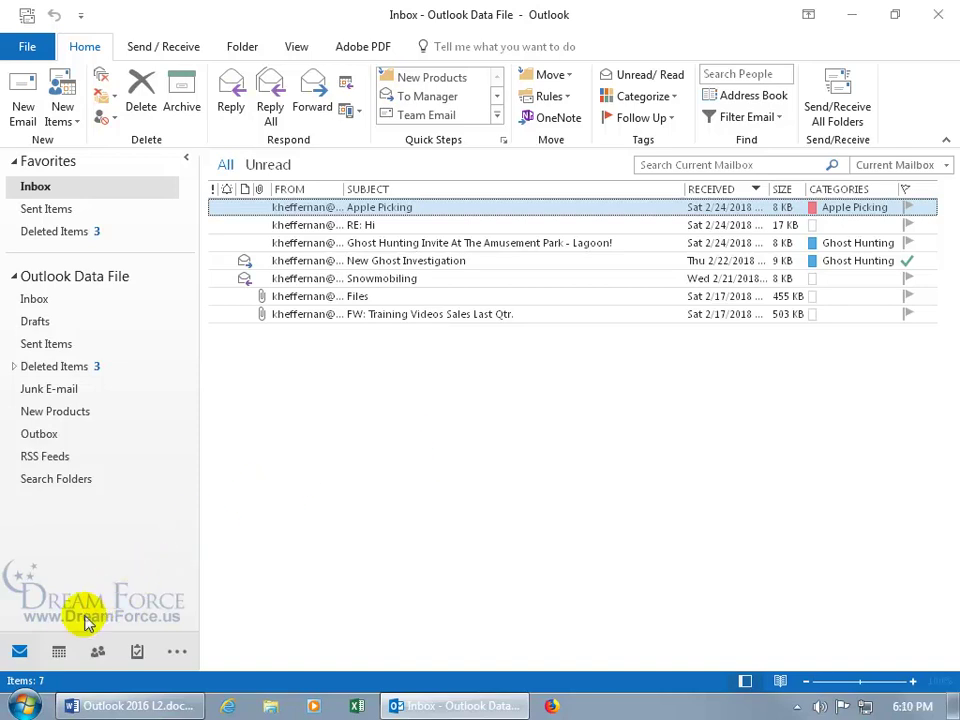
Step: Open the calendar and display the day of March 14, 2018
mouse_move(59, 653)
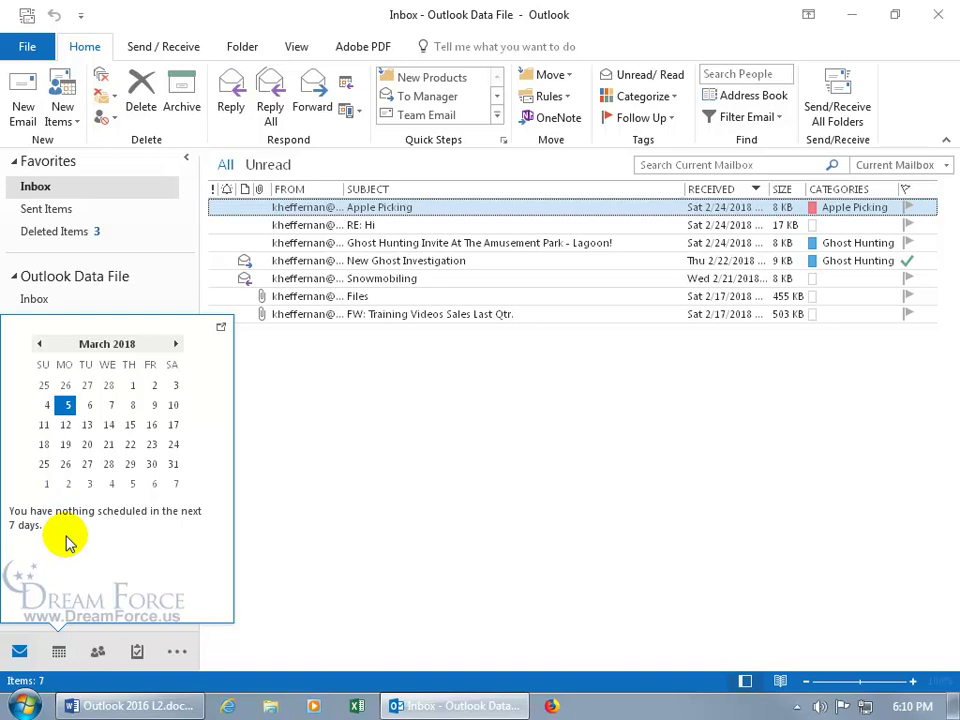
left_click(59, 653)
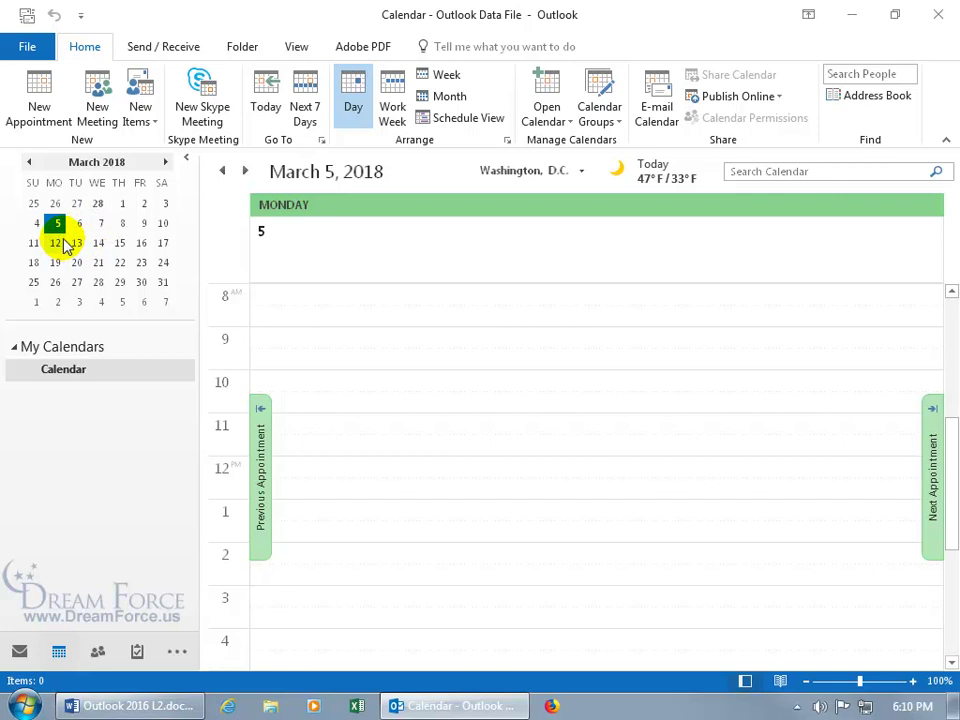
left_click(98, 244)
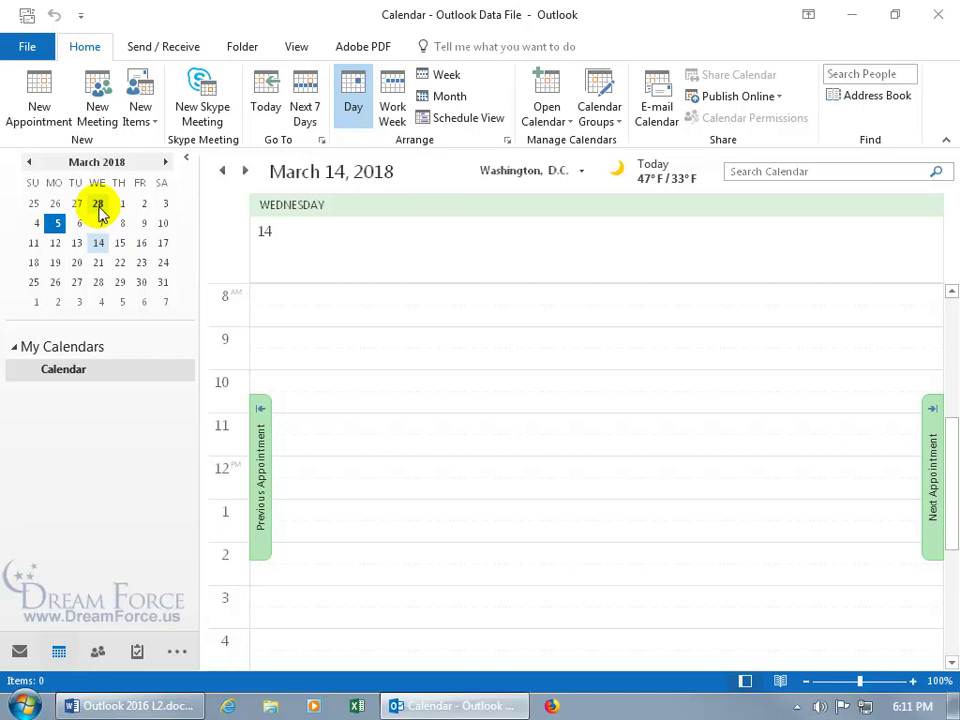
Step: Display February 28, 2018 in the calendar and preview the details of the Company Pot Luck Party appointment
left_click(98, 204)
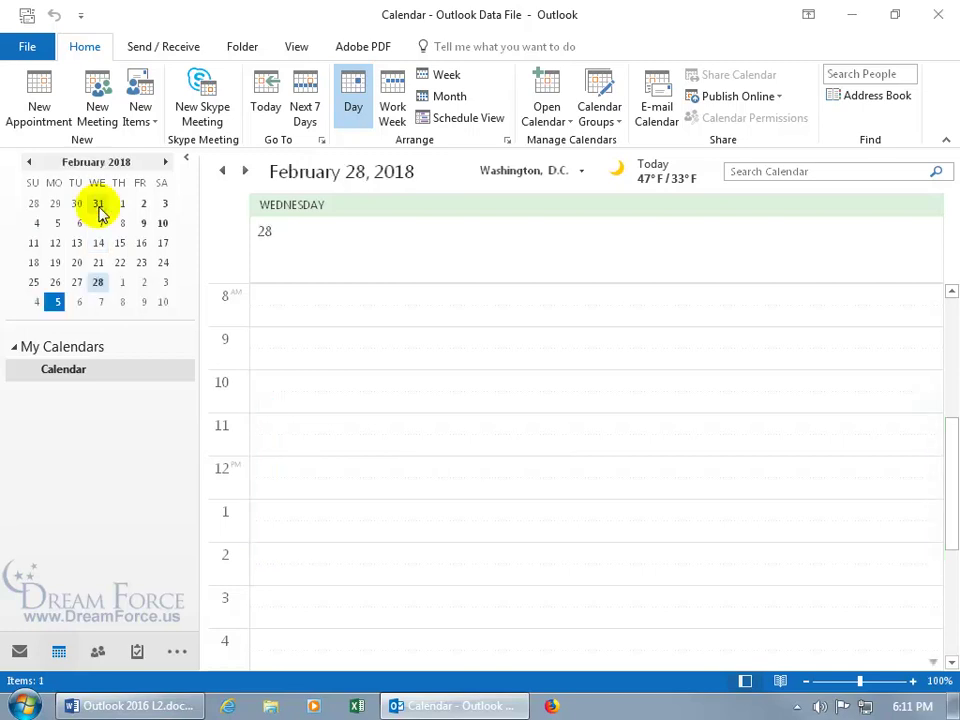
scroll(720, 343, "down", 4)
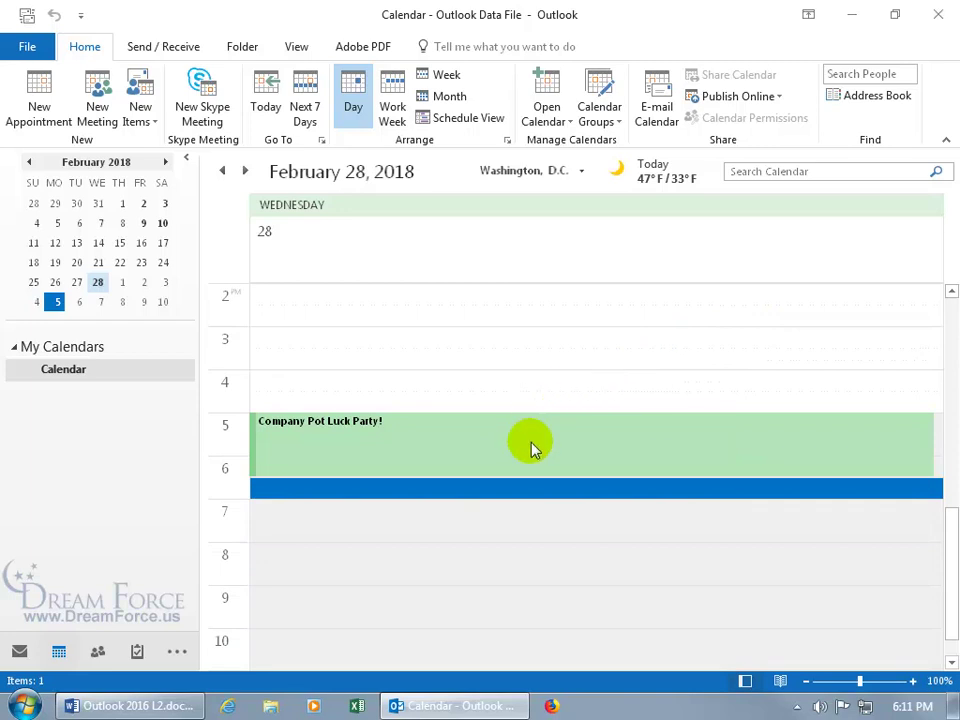
mouse_move(531, 447)
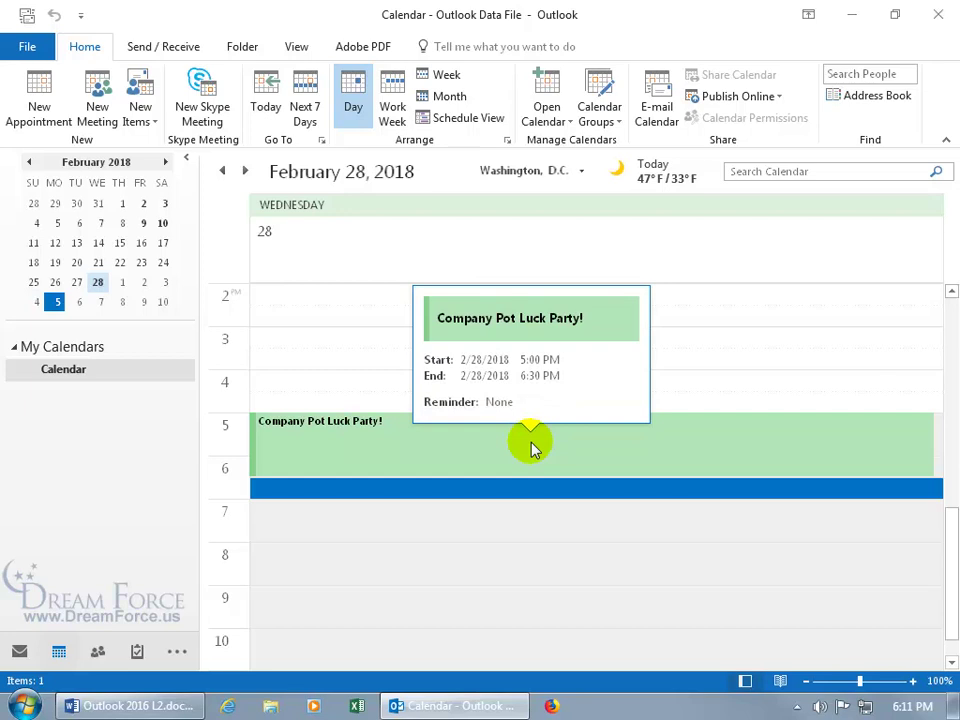
Step: Display February 9, 2018, and browse the calendar months forward and back, ending on March 9, 2018
left_click(143, 223)
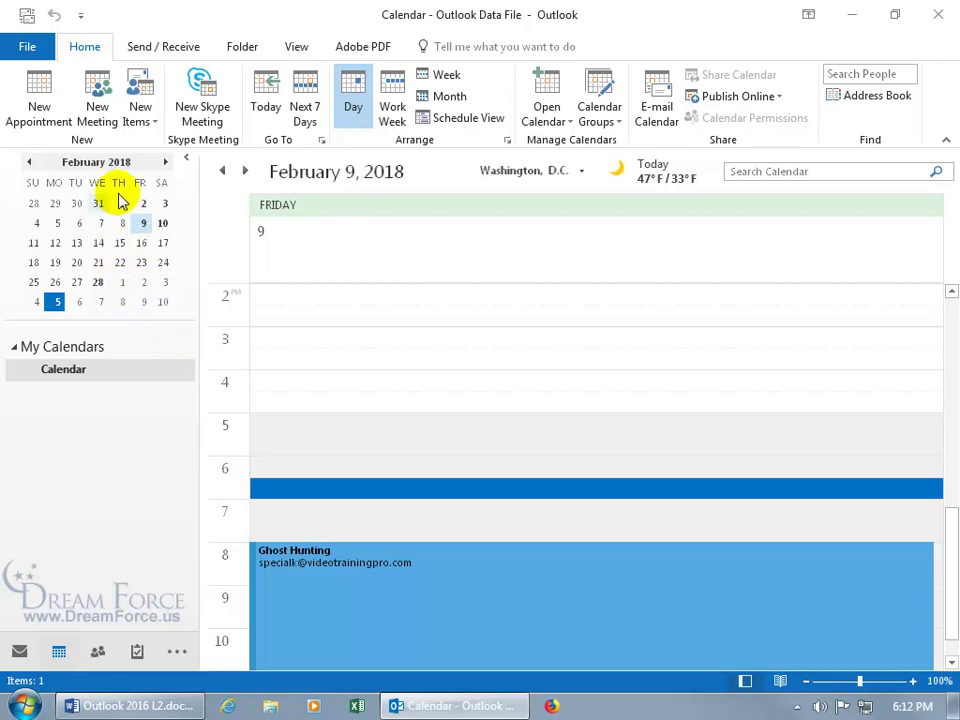
left_click(166, 162)
left_click(166, 162)
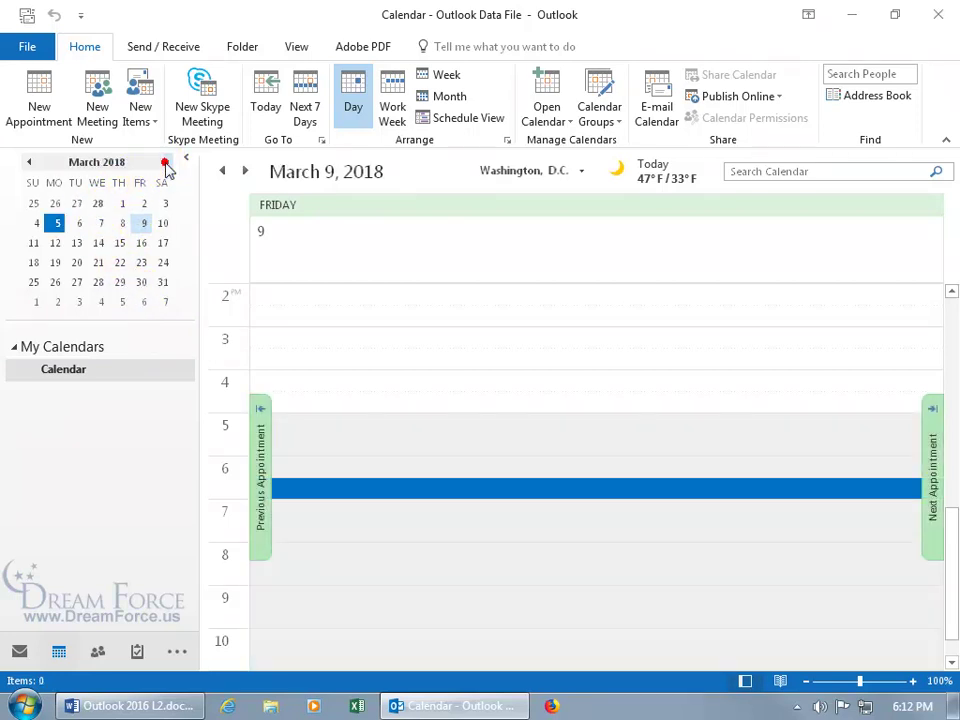
left_click(166, 162)
left_click(29, 162)
left_click(29, 162)
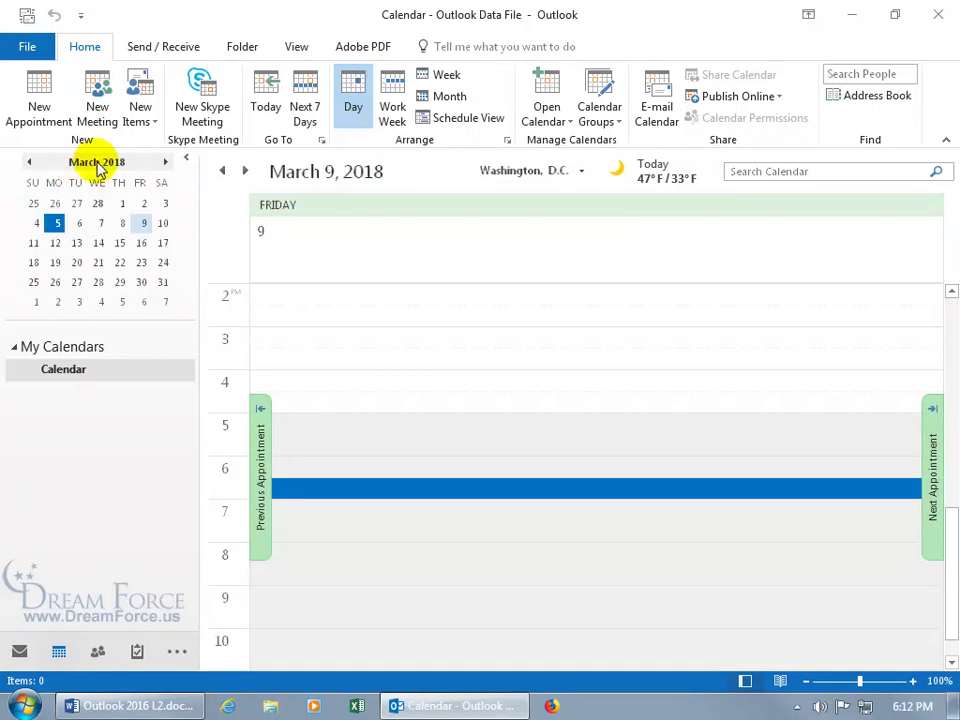
Step: Browse directly to June 2018 and back one month to May, and return the calendar to today's date
left_click_drag(105, 164, 100, 203)
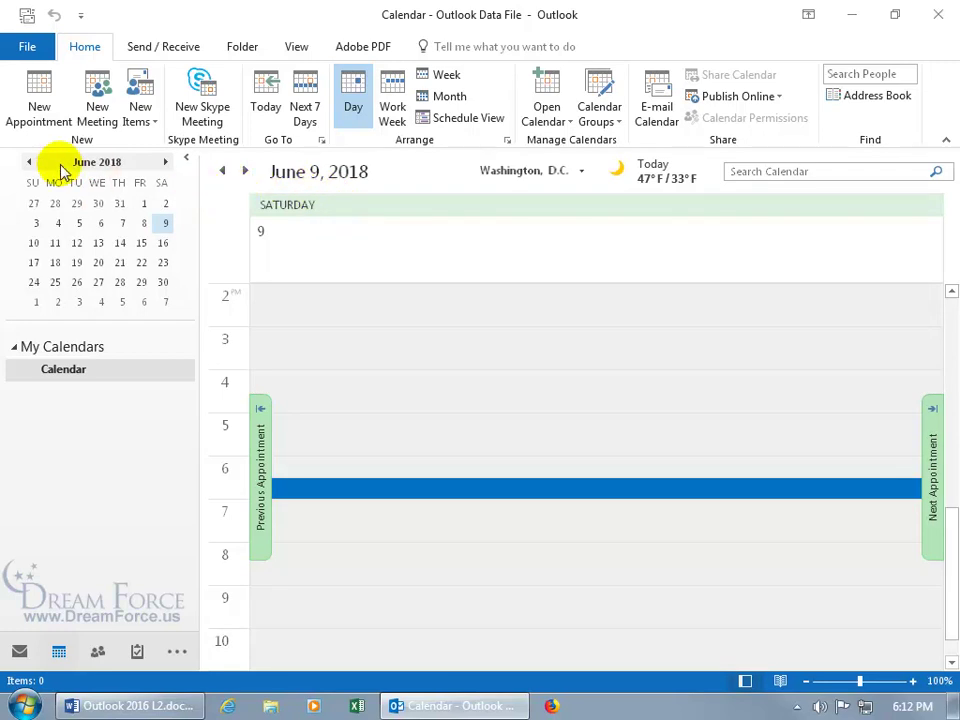
left_click(29, 162)
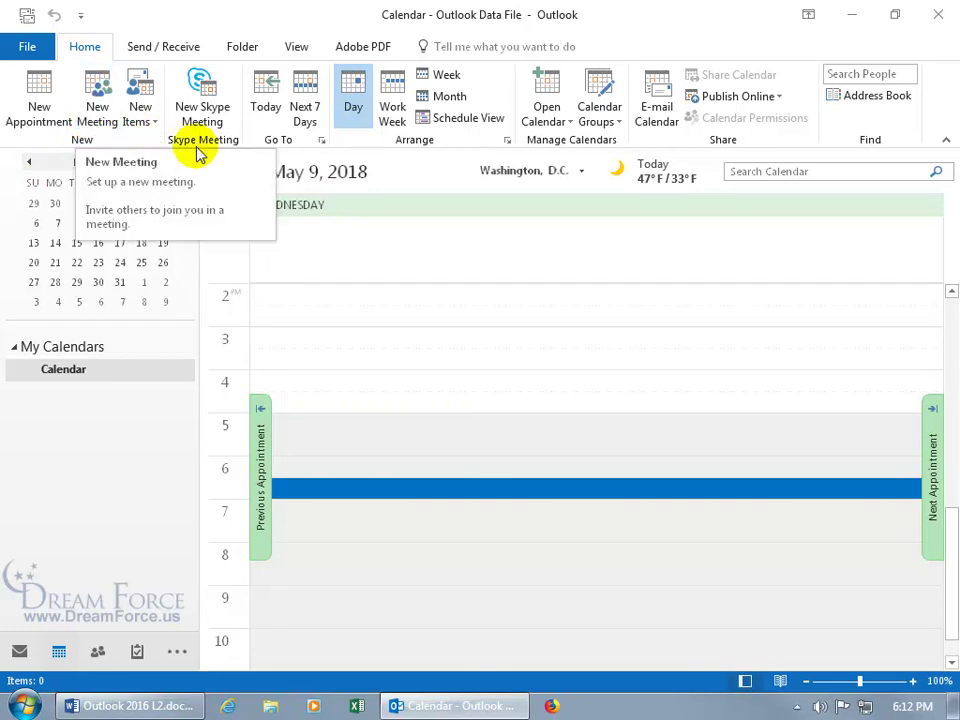
left_click(265, 105)
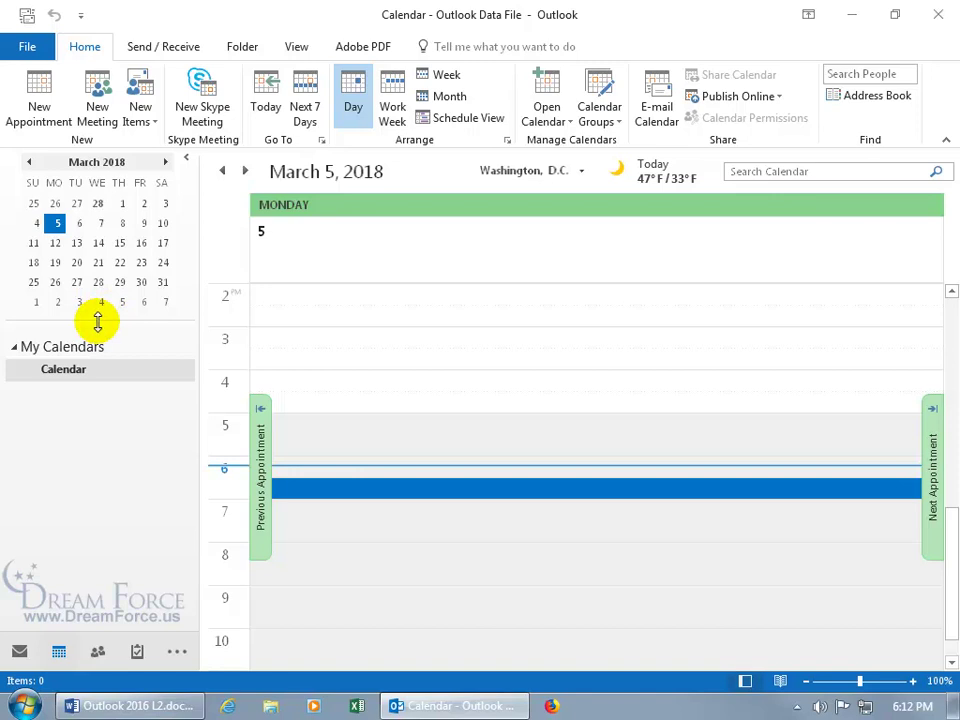
Step: Enlarge the date navigator to show March and April, and view April 19, April 13, March 7 and March 6 before returning to today
left_click_drag(98, 320, 94, 456)
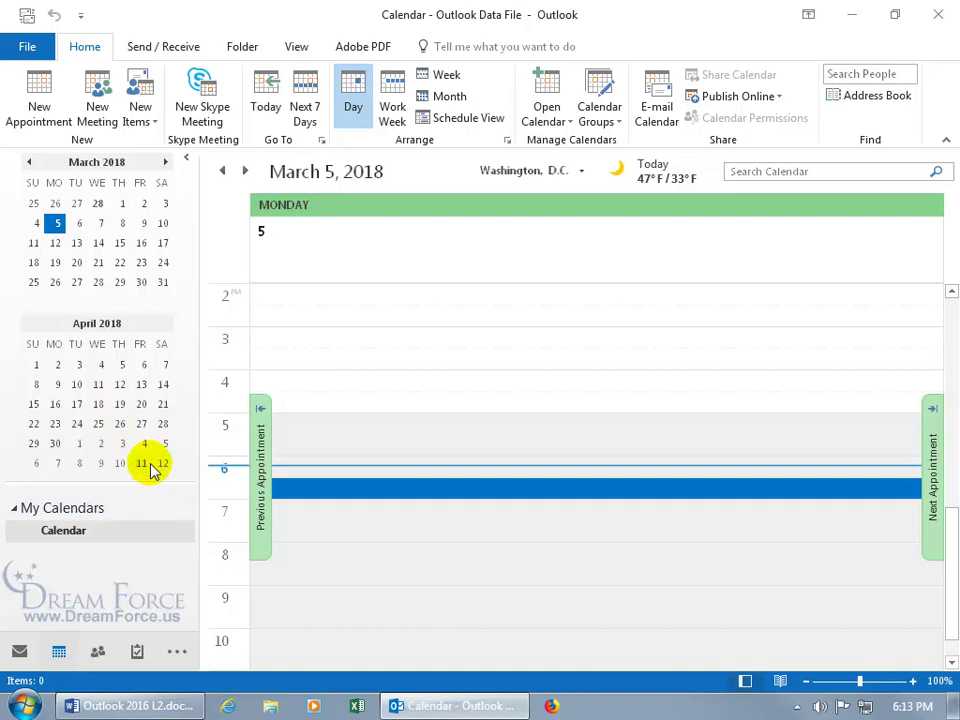
left_click(119, 403)
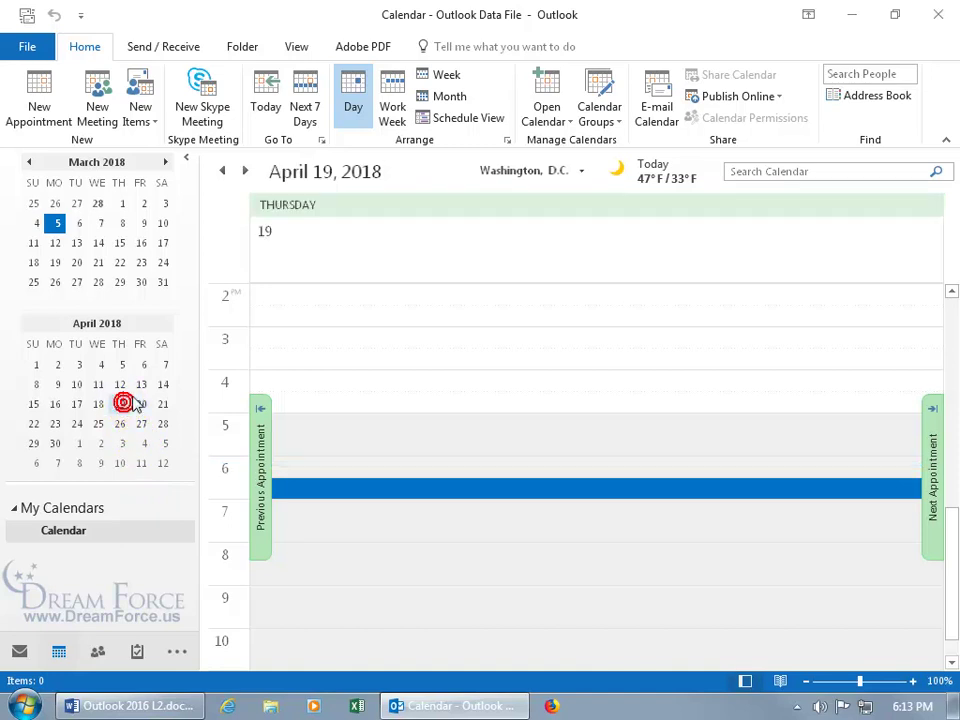
left_click(141, 384)
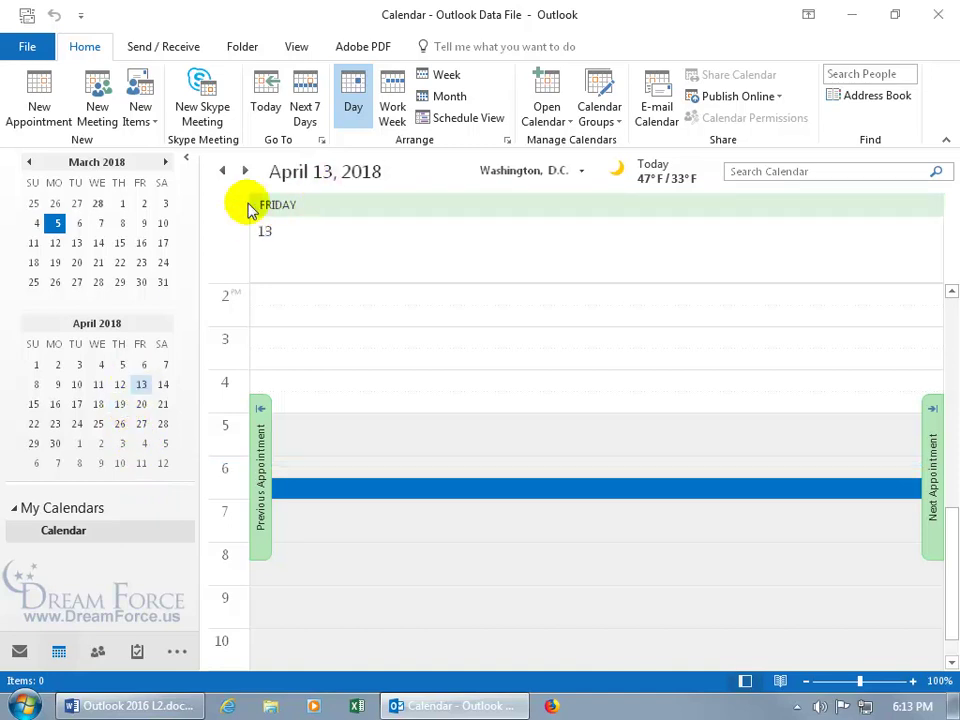
left_click(100, 223)
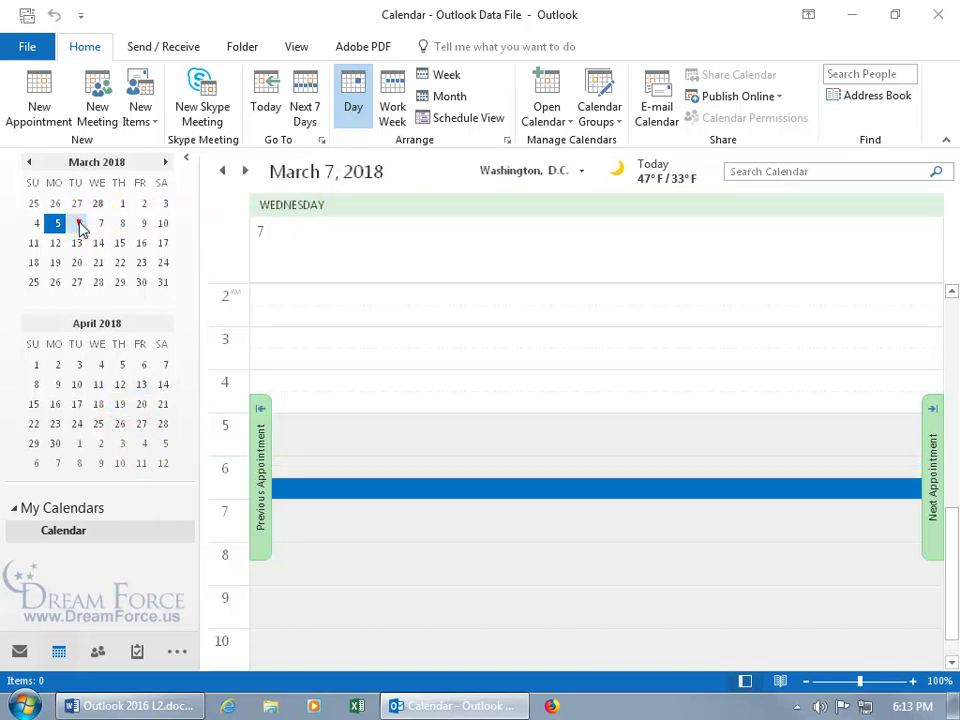
left_click(80, 223)
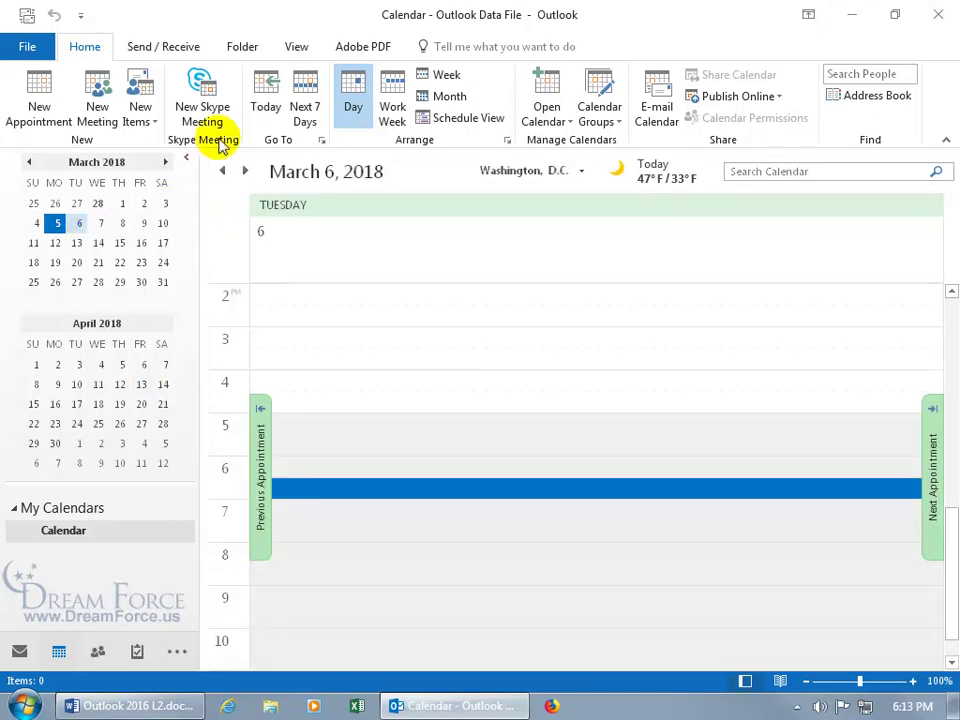
left_click(265, 98)
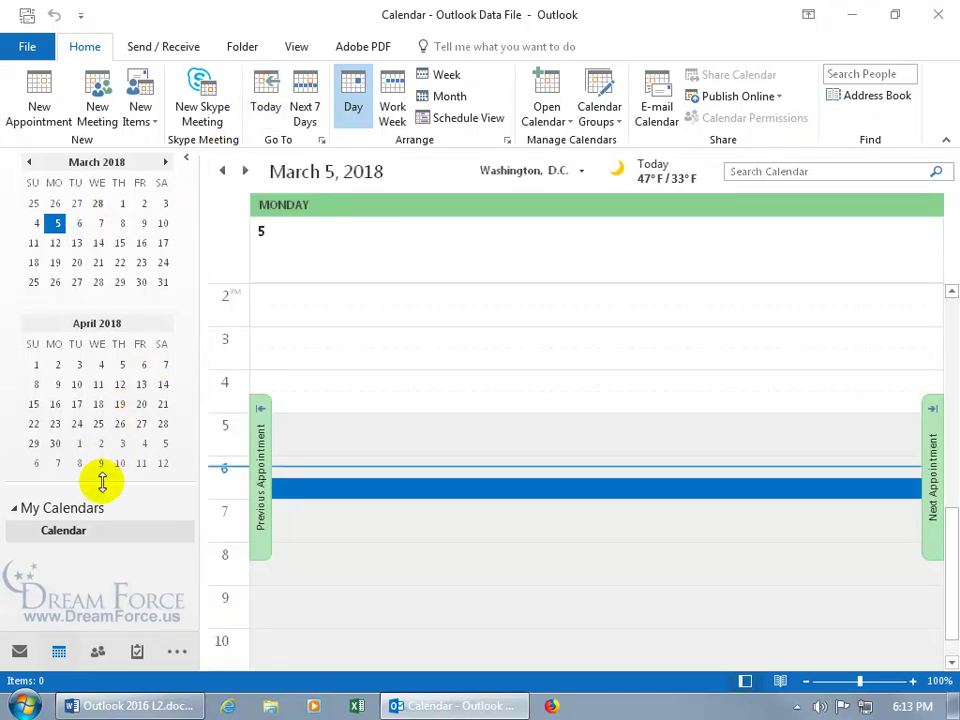
Step: Shrink the date navigator to a single month, and step the day view forward to March 7 and back to March 5, 2018
left_click_drag(102, 482, 101, 326)
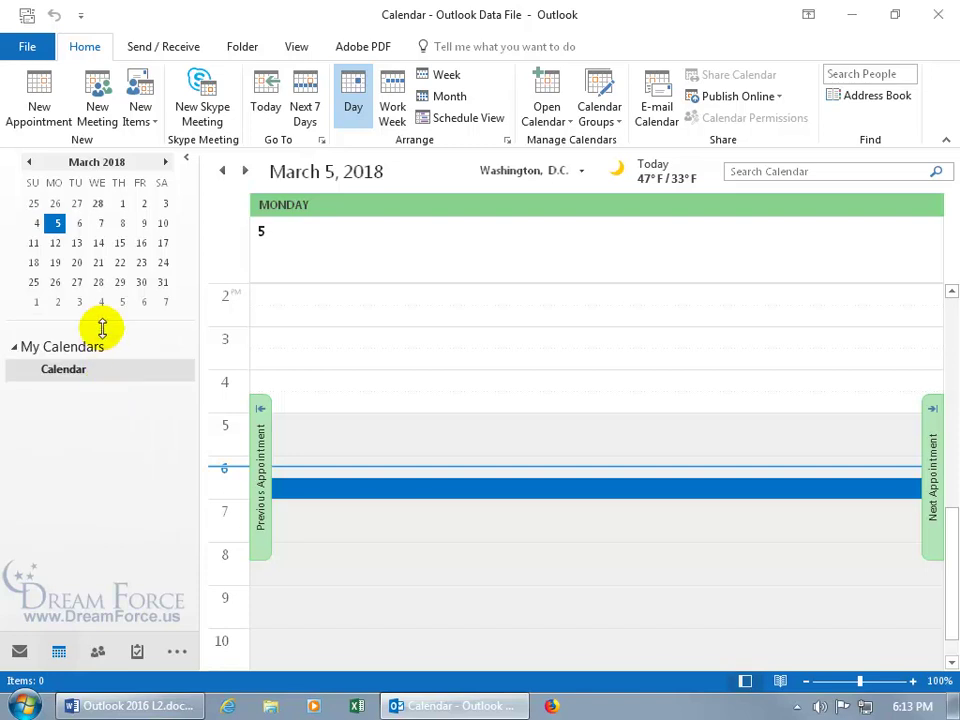
left_click(246, 172)
left_click(246, 172)
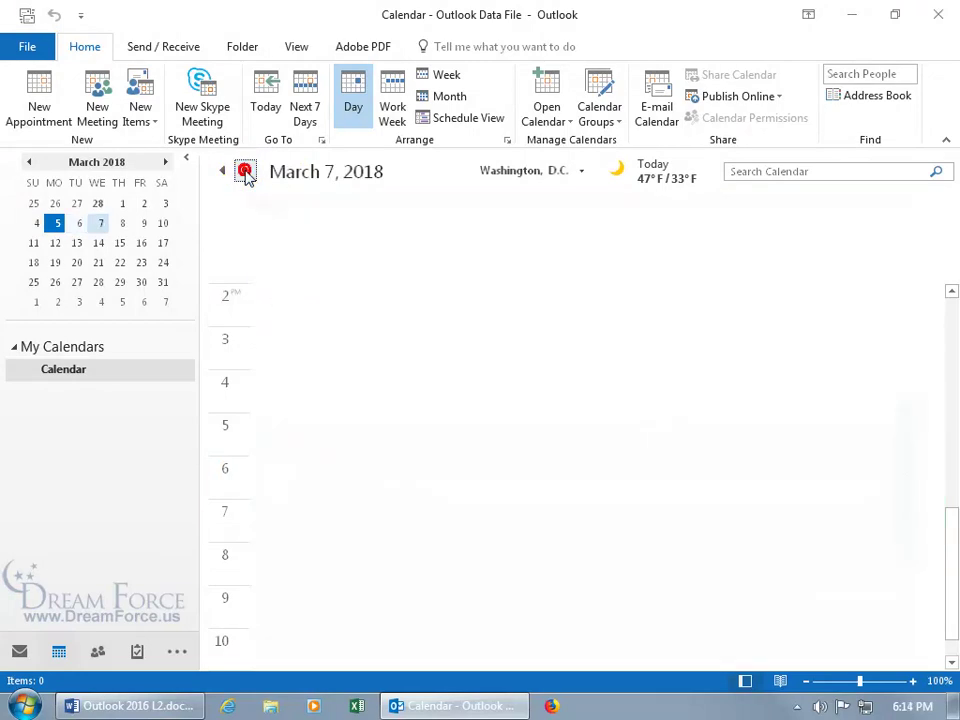
left_click(223, 171)
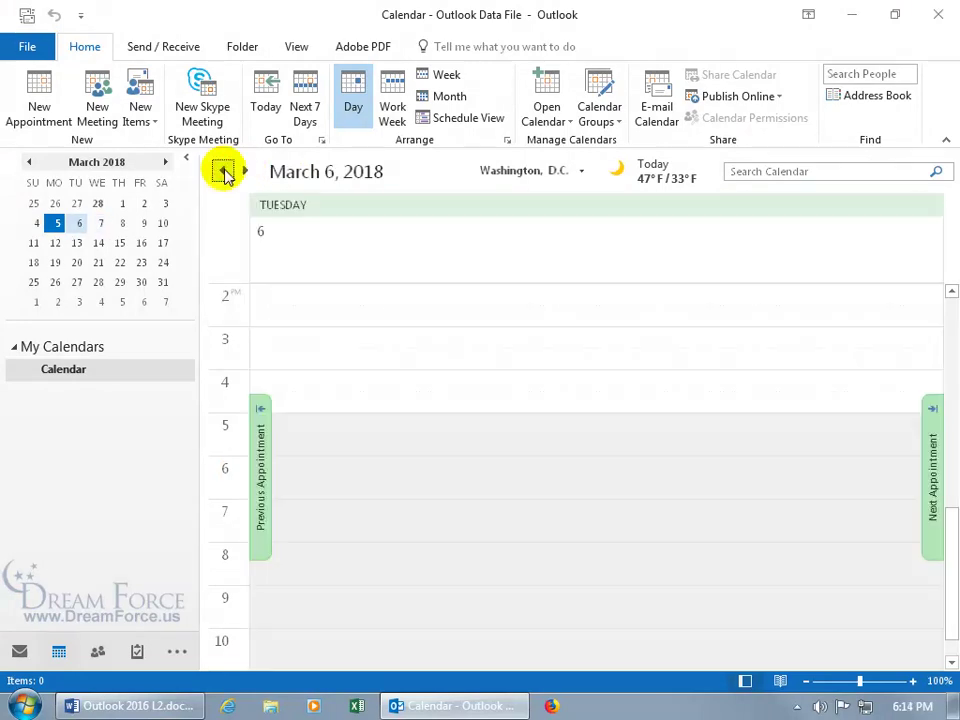
left_click(223, 171)
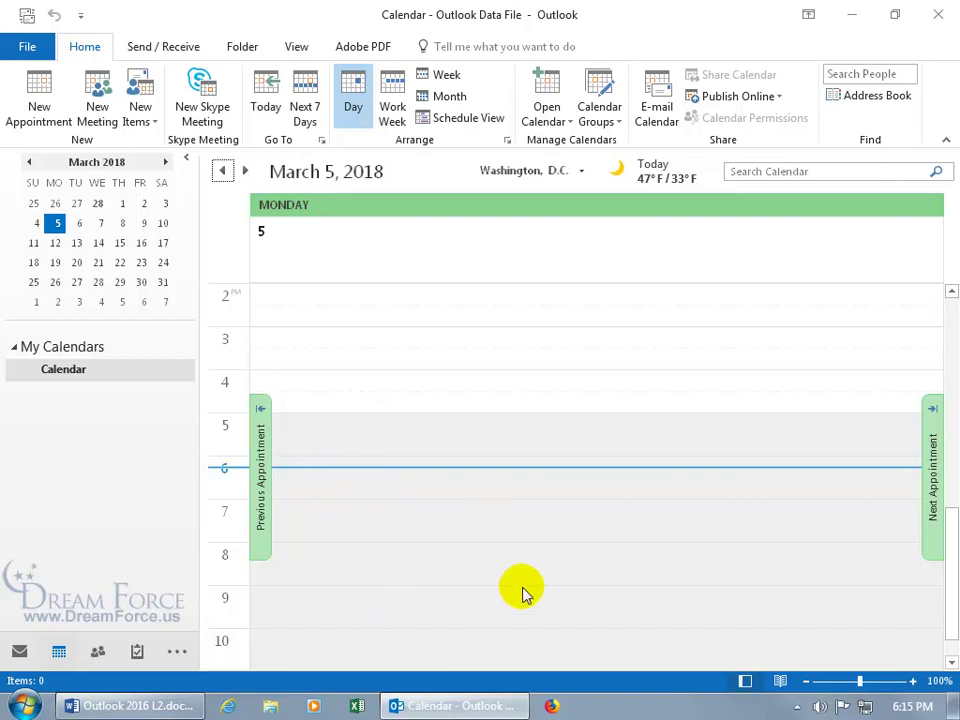
Step: Examine the hourly schedule of March 5, 2018, from midnight through the working hours into the afternoon
left_click_drag(949, 568, 953, 365)
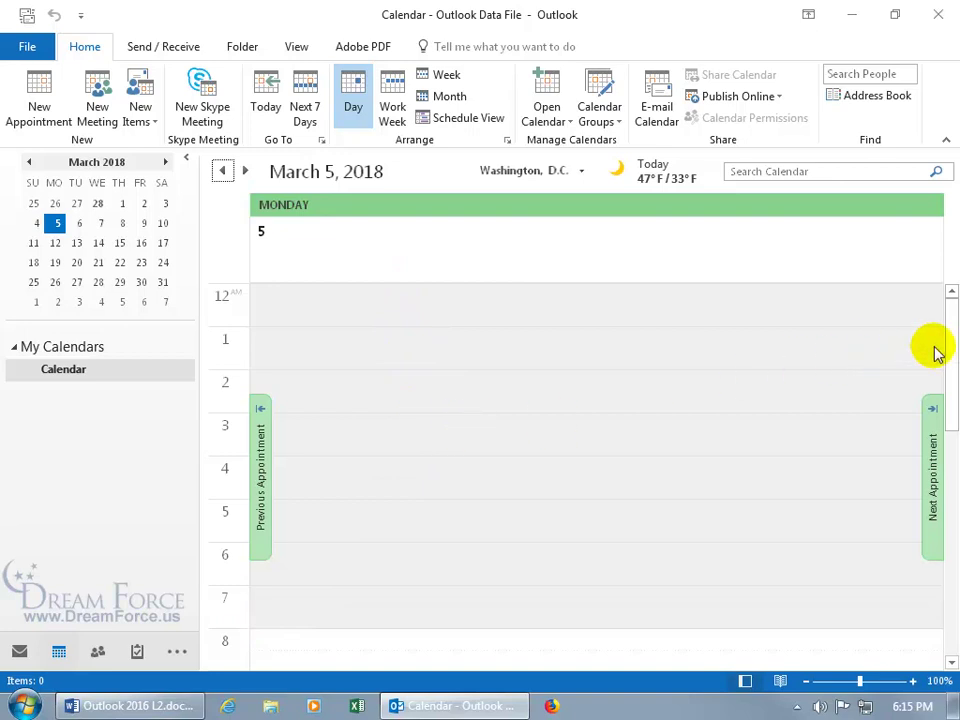
left_click_drag(945, 352, 958, 422)
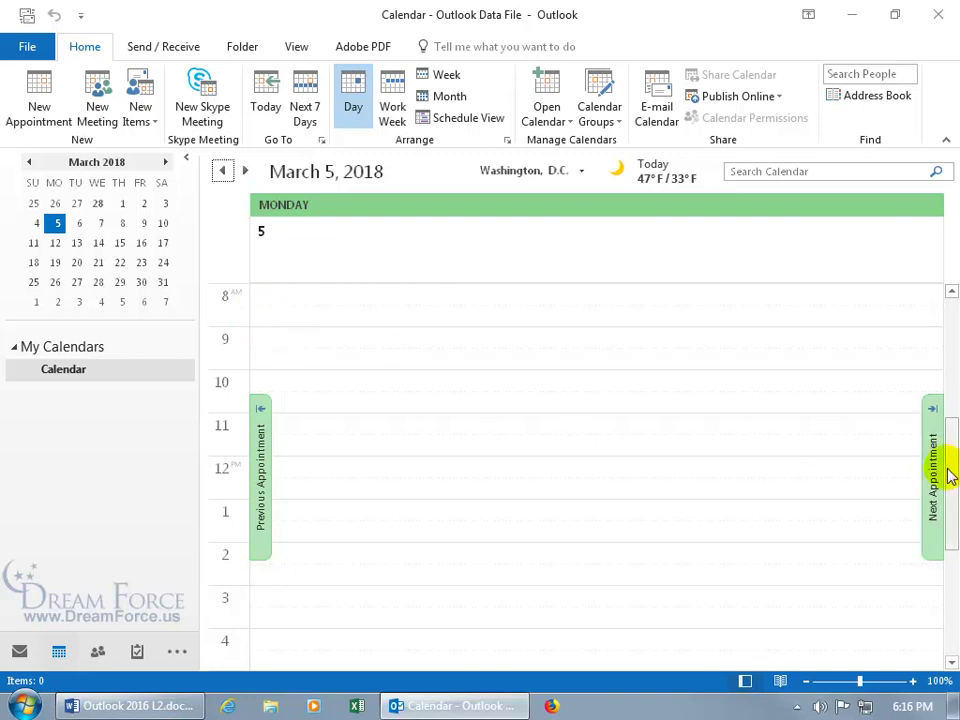
left_click_drag(953, 475, 948, 430)
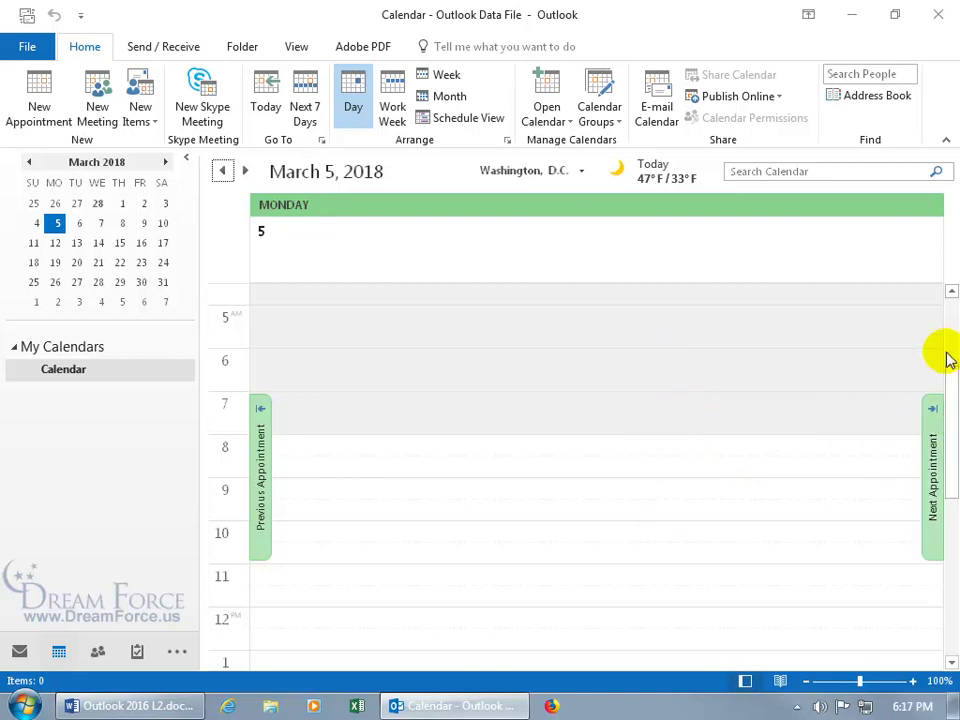
scroll(953, 418, "down", 4)
scroll(949, 317, "down", 2)
scroll(949, 369, "up", 6)
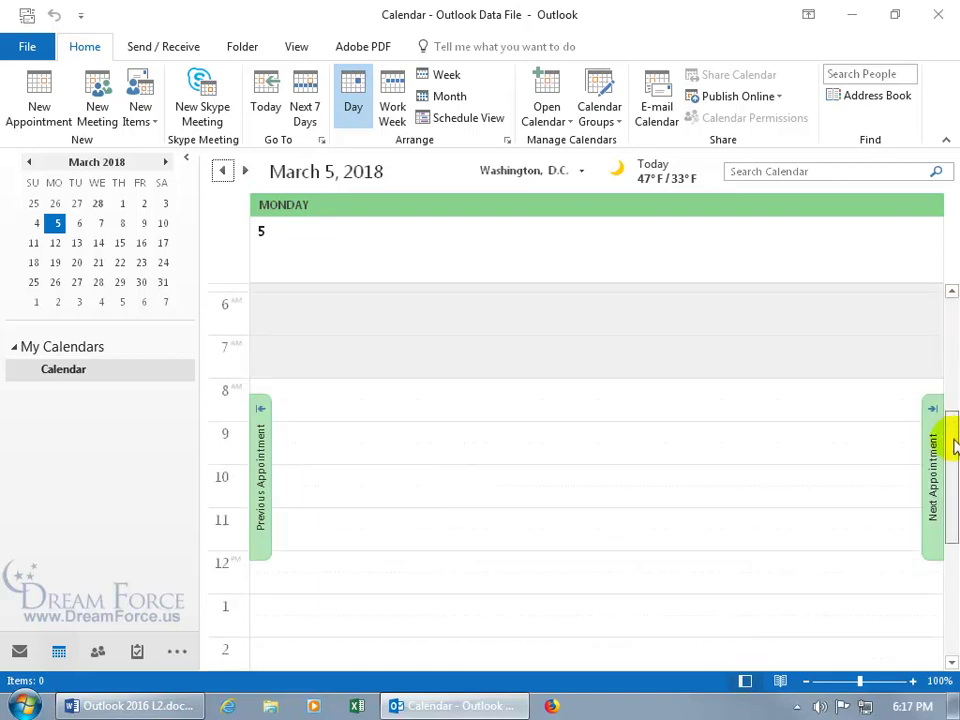
left_click(951, 291)
left_click(951, 291)
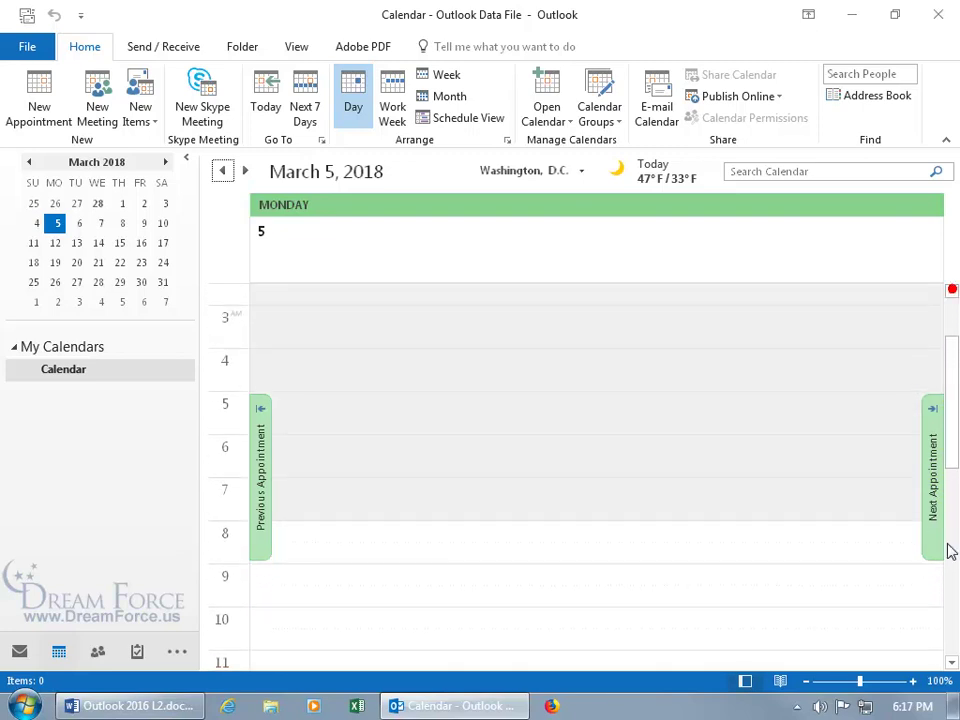
left_click(951, 662)
left_click(951, 662)
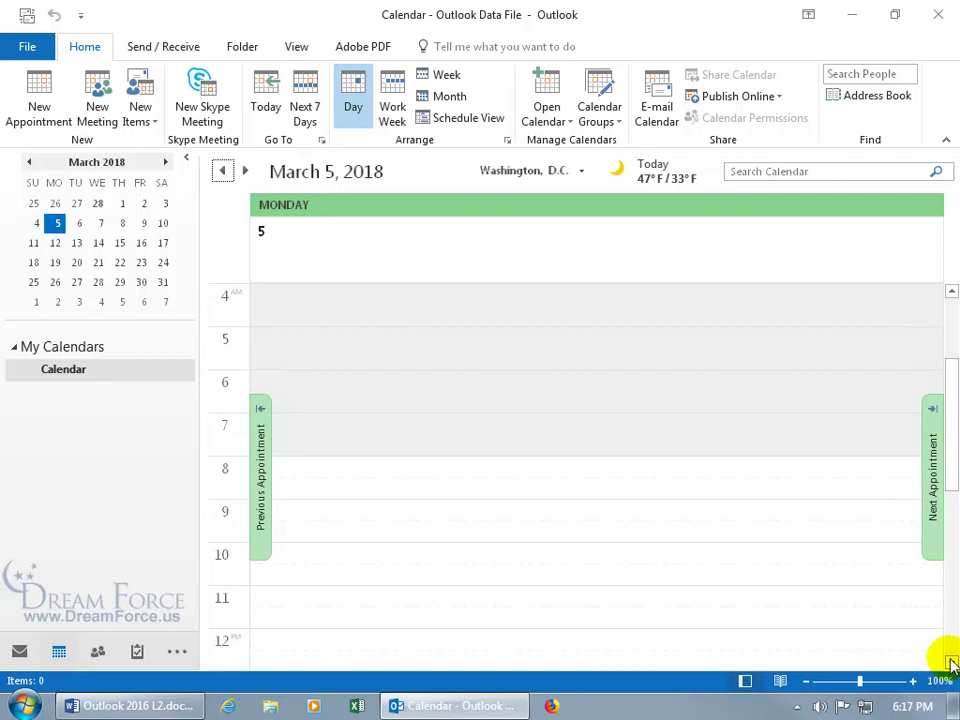
Step: Examine the March 5 schedule by jumping to a chosen point, to its start and end, one page up and one increment up
right_click(952, 588)
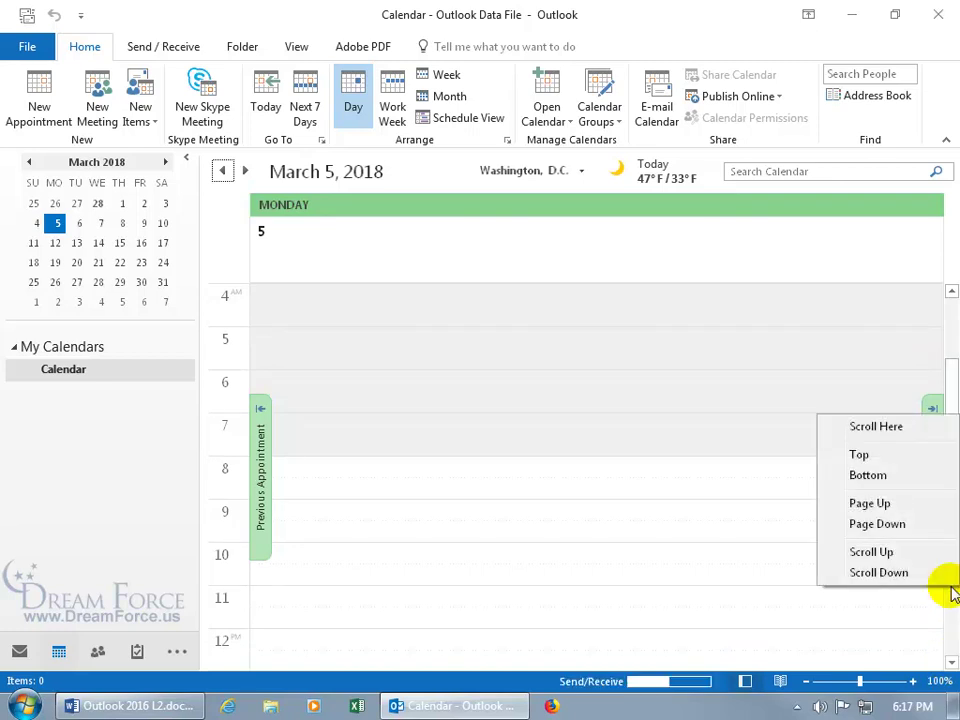
left_click(892, 428)
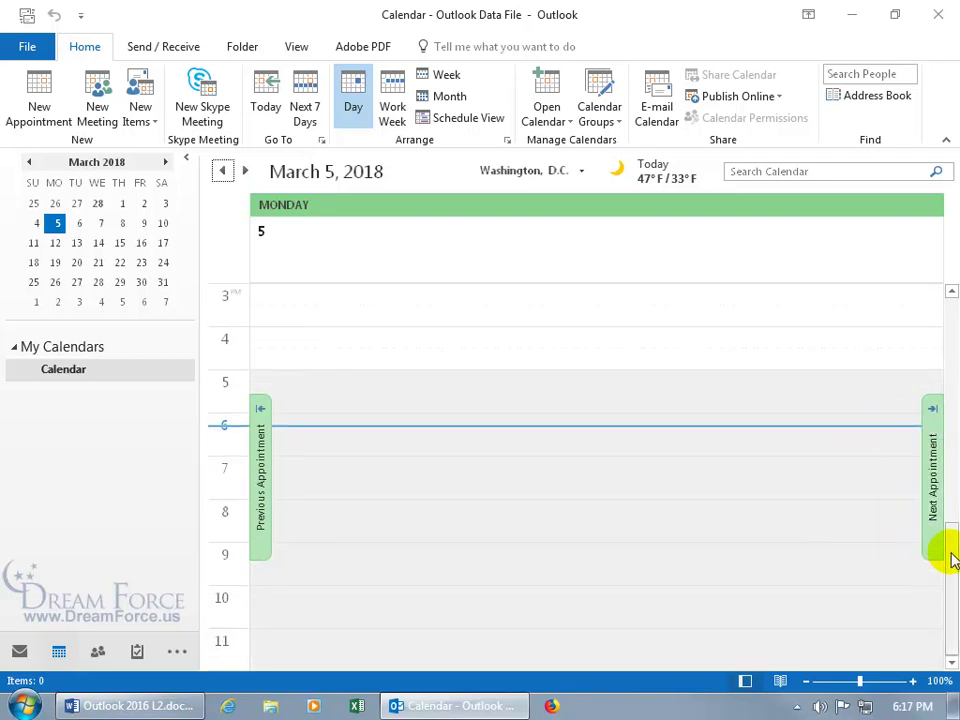
right_click(951, 365)
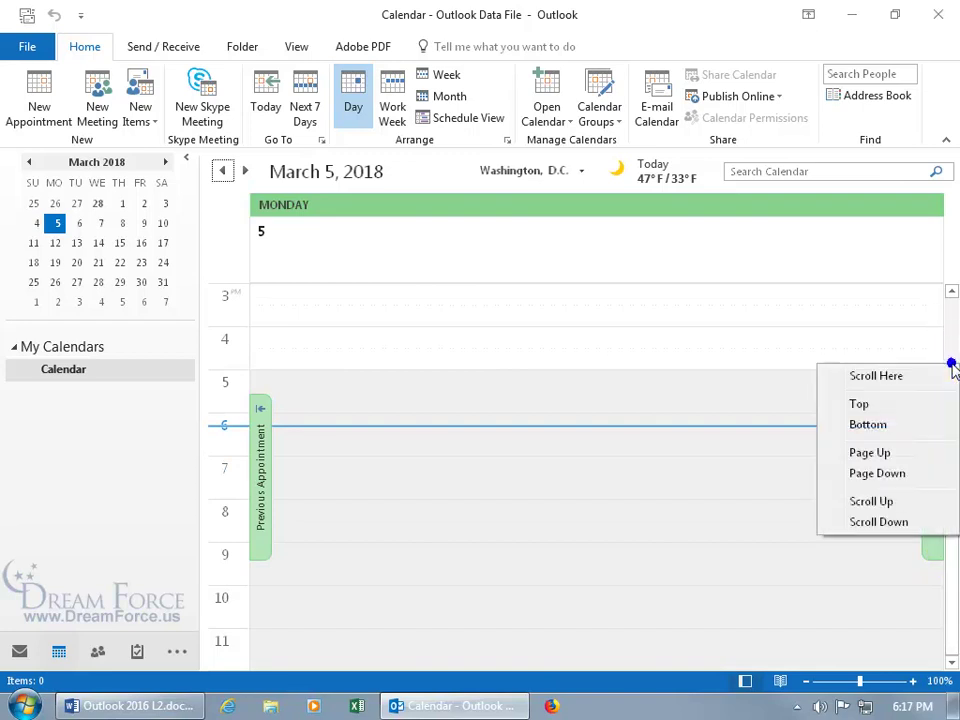
left_click(917, 405)
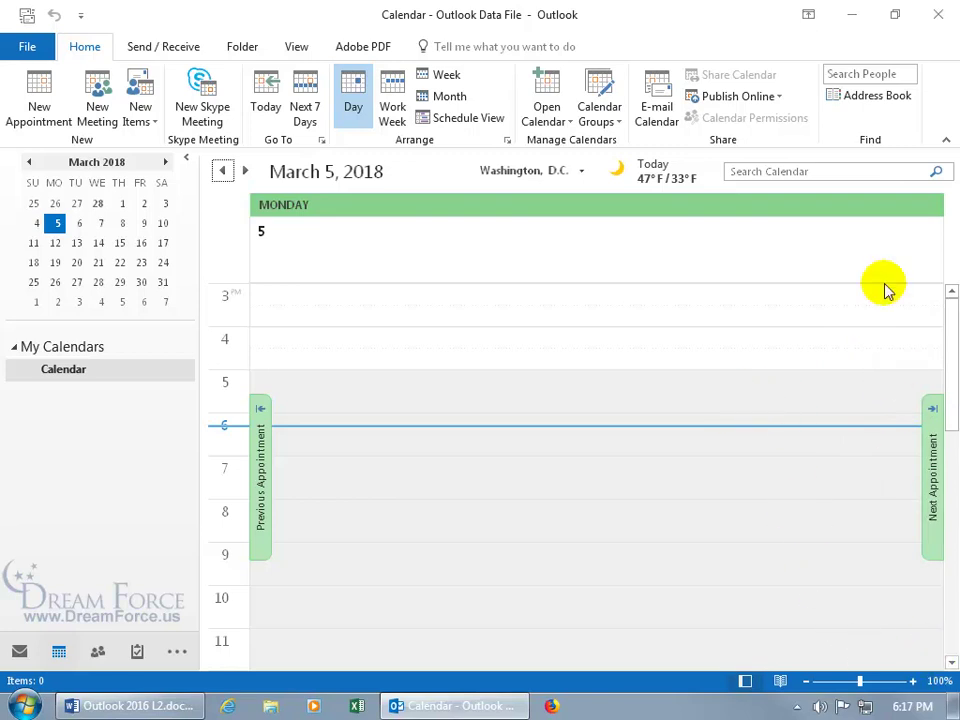
right_click(951, 362)
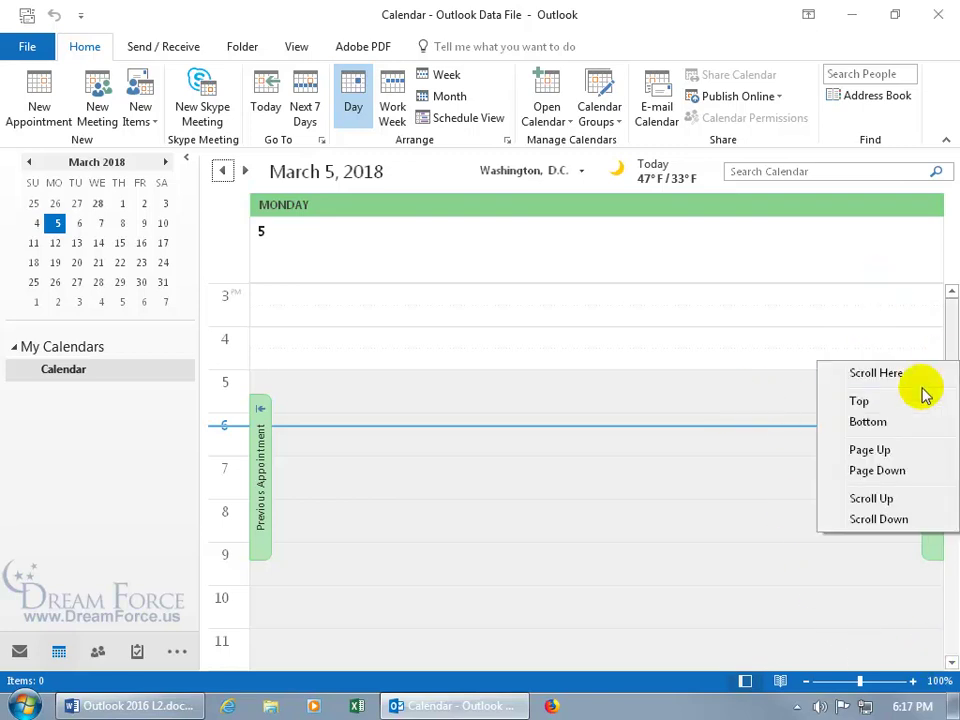
left_click(903, 421)
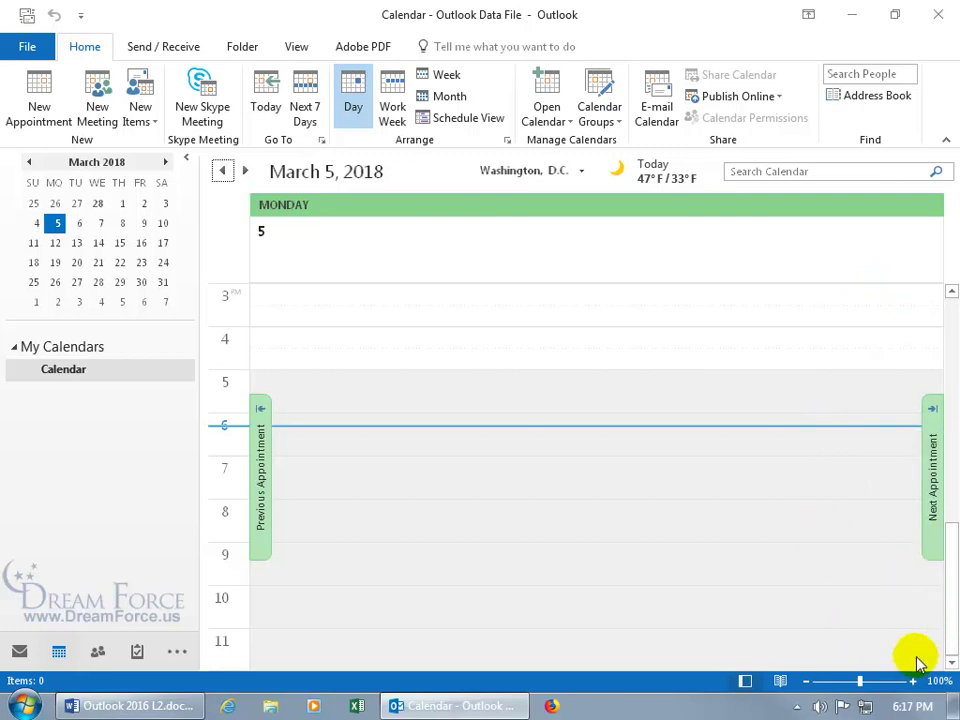
right_click(951, 420)
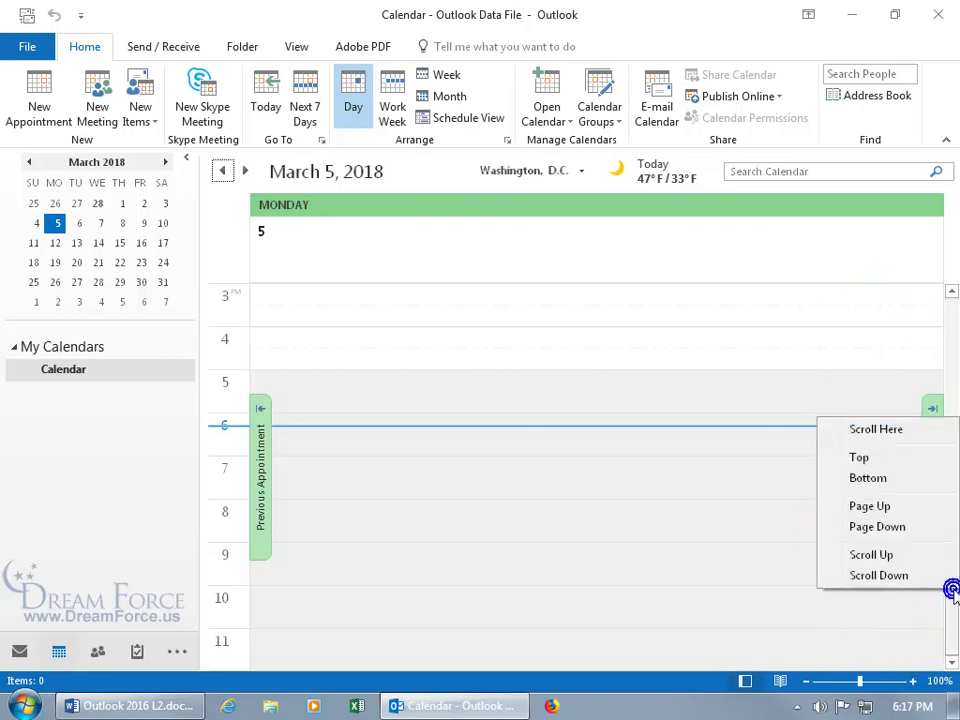
left_click(894, 508)
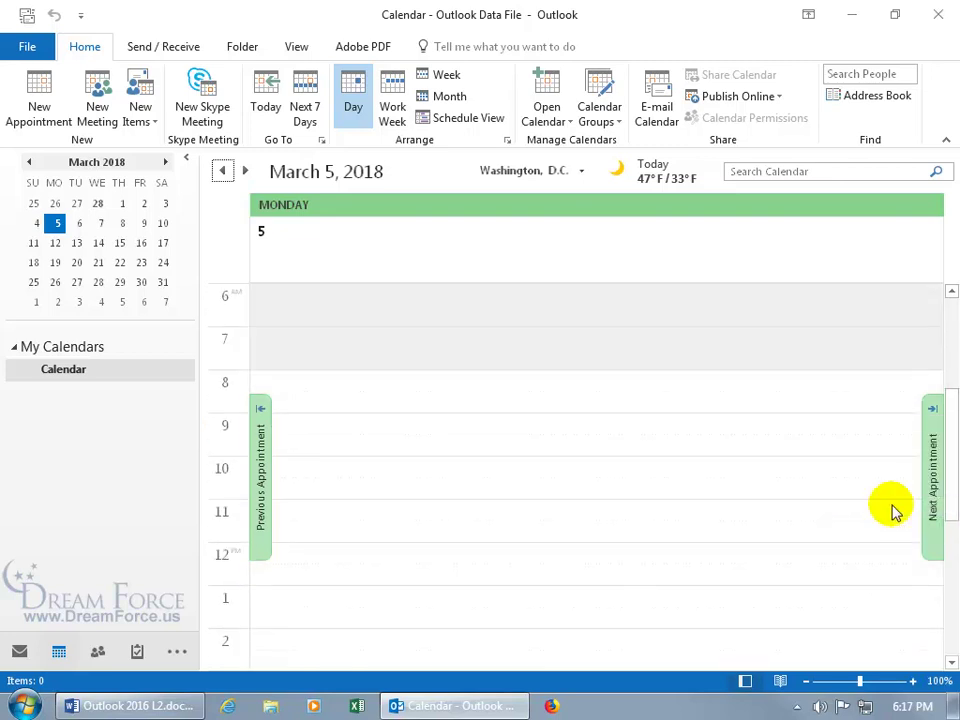
right_click(955, 492)
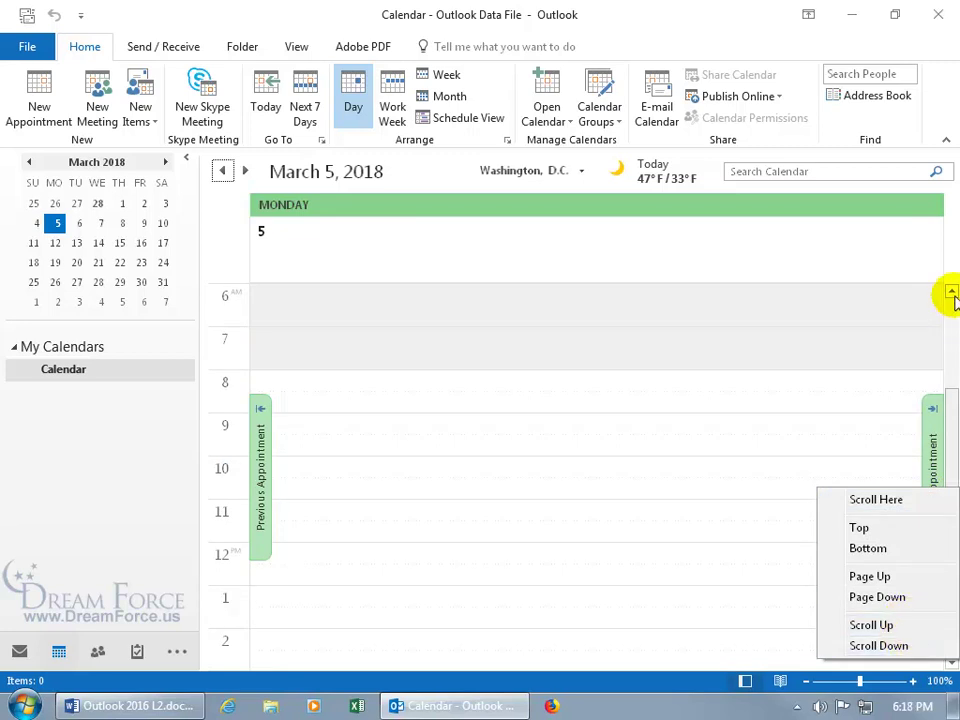
left_click(897, 629)
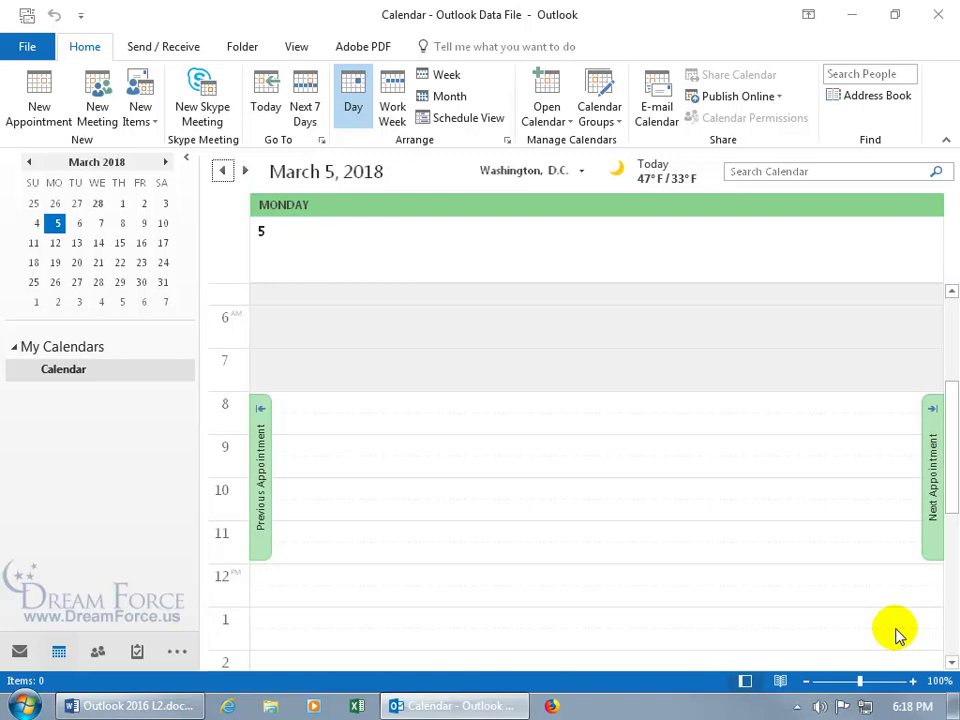
Step: Select the 8 AM and 9 AM slots on March 5, return to 8 AM, and jump to 4:30 PM, 11:30 PM and 12 AM
left_click(589, 446)
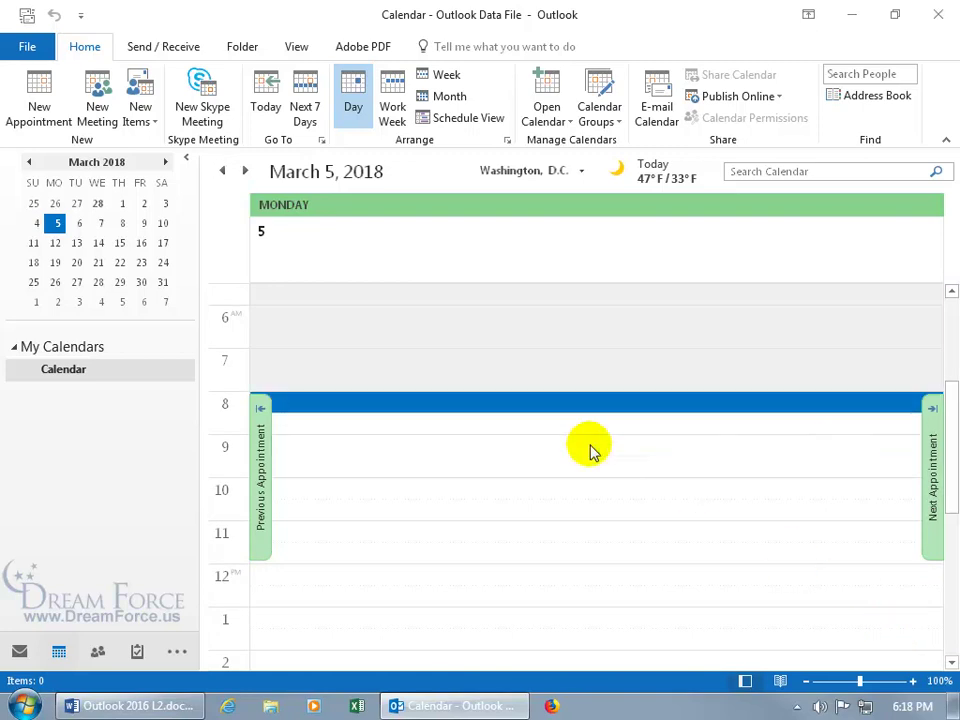
left_click(590, 450)
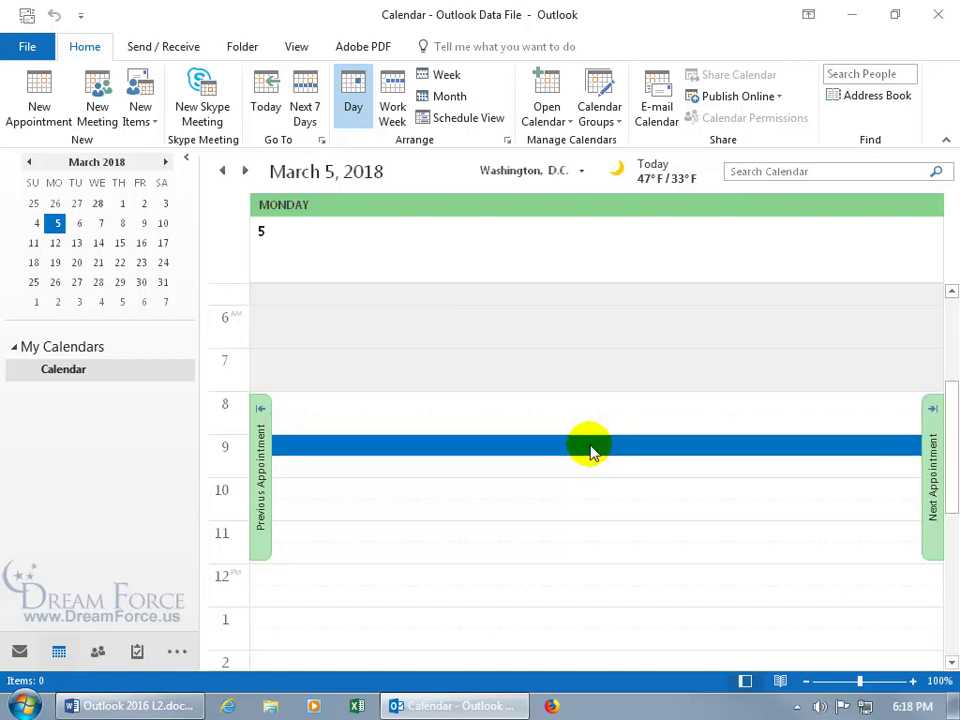
key("Up")
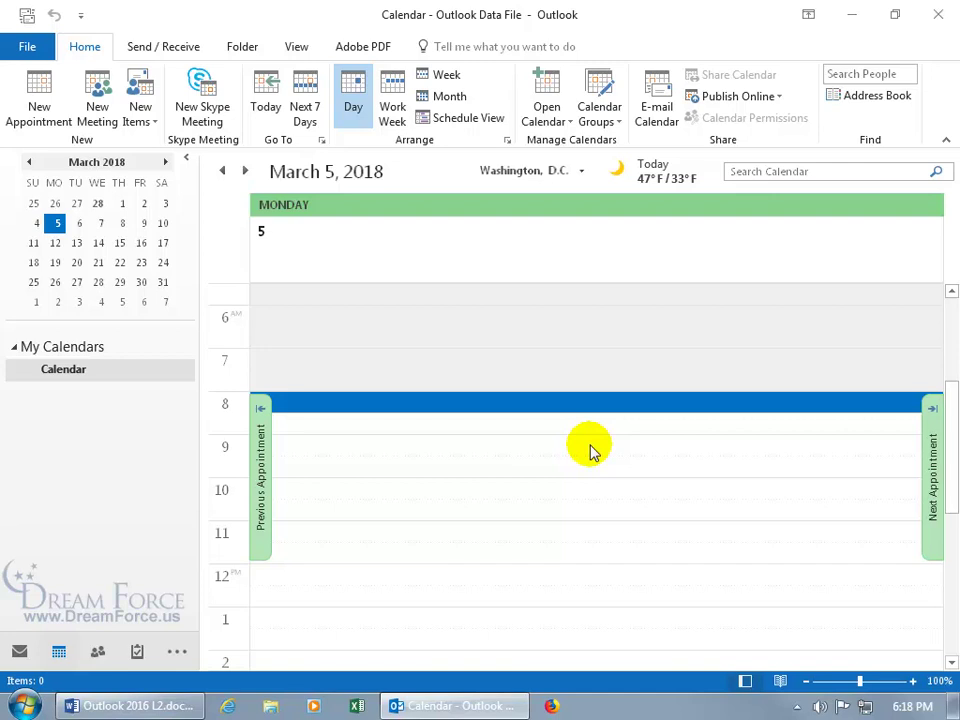
key("Page_Down")
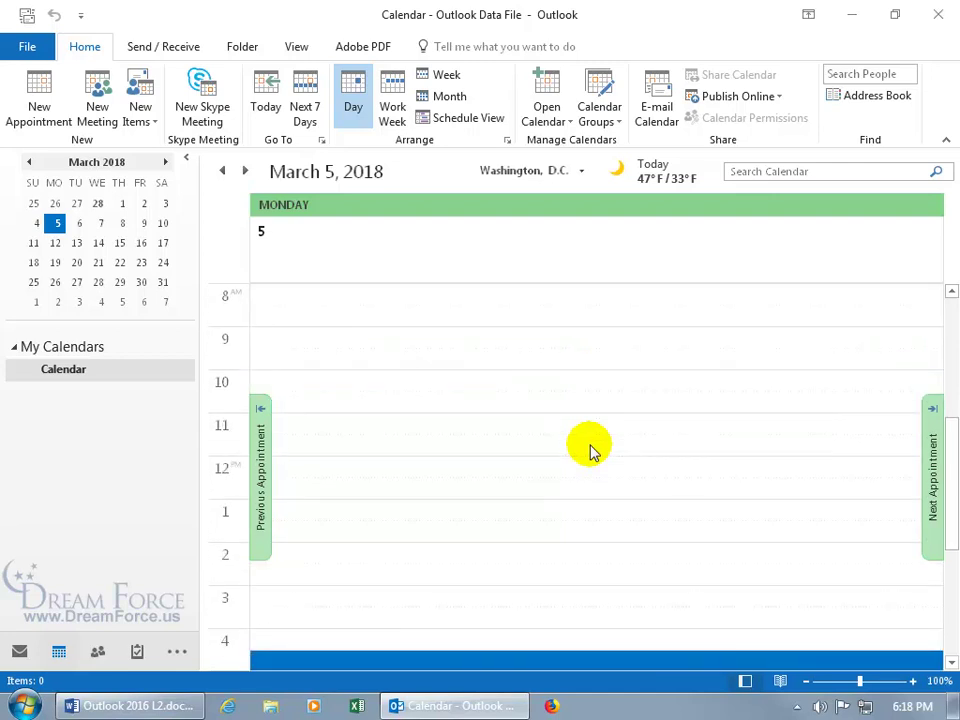
scroll(590, 450, "down", 5)
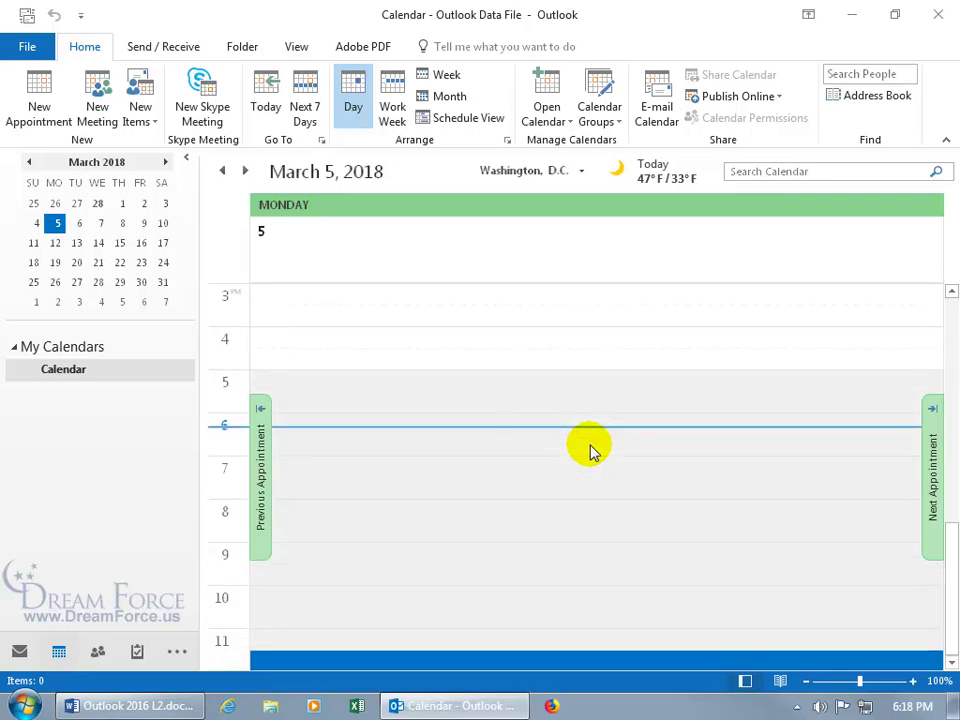
scroll(590, 450, "up", 10)
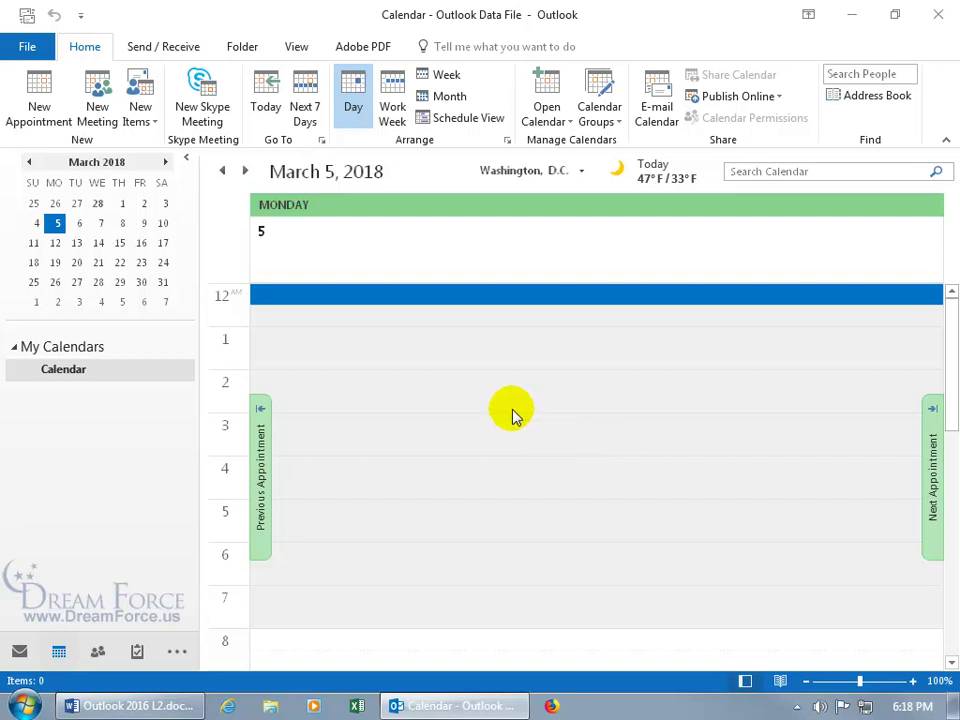
Step: Show the daily task list in its Normal layout below the day view and advance the calendar to March 6, 2018
left_click(297, 48)
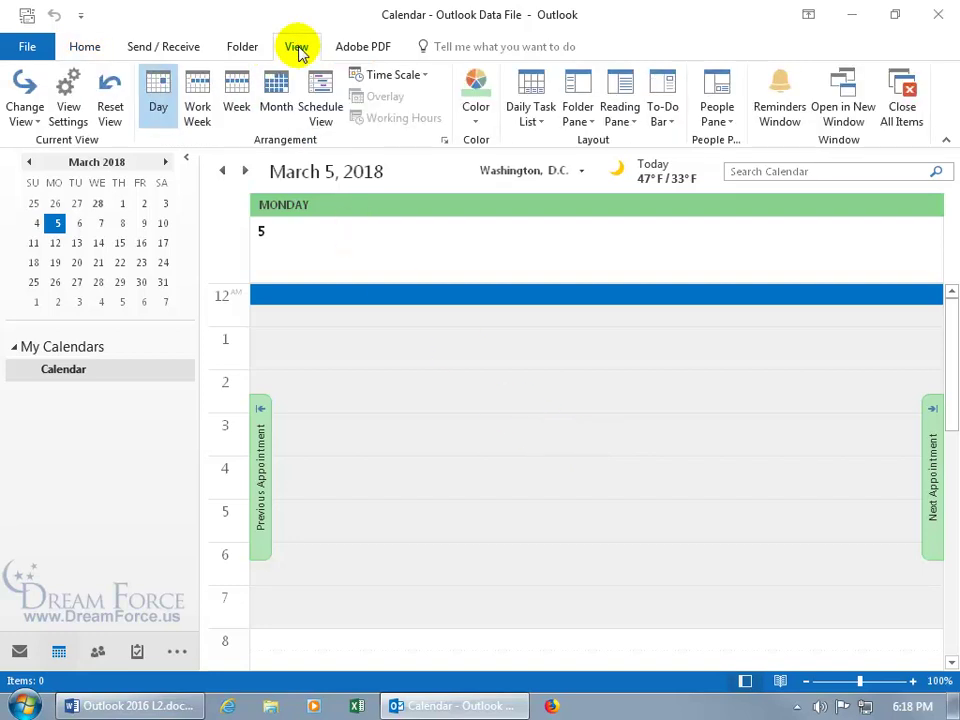
left_click(543, 124)
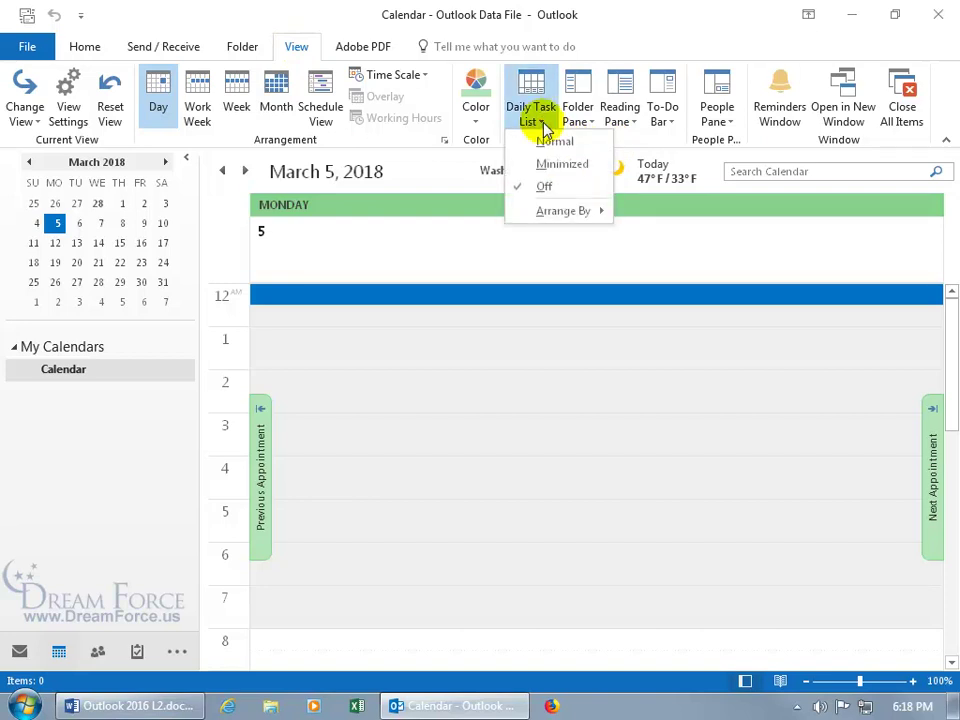
left_click(545, 141)
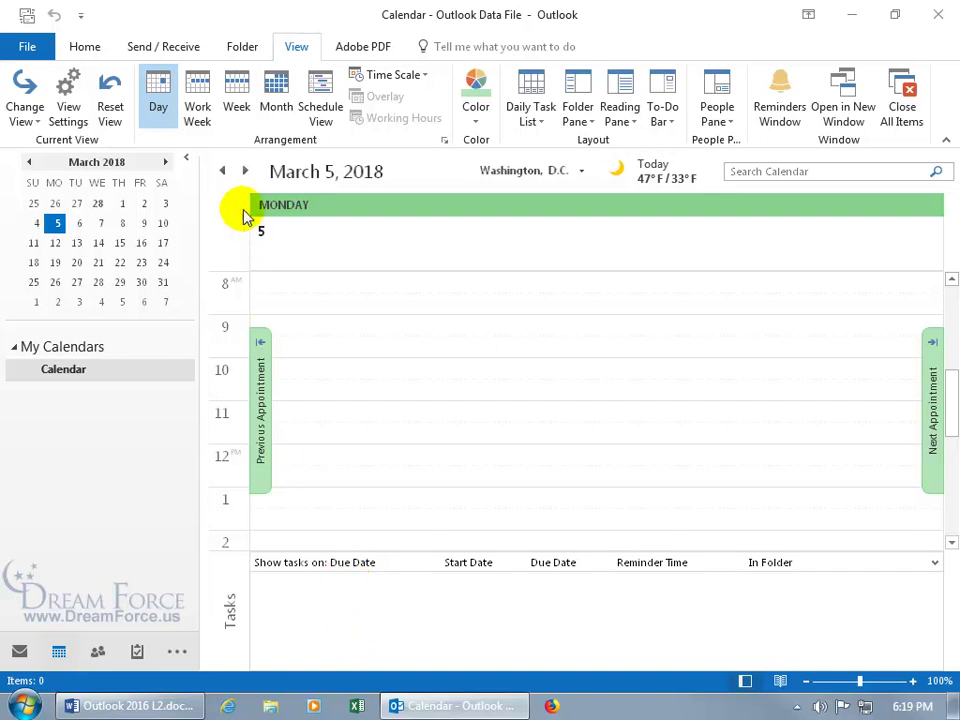
left_click(244, 171)
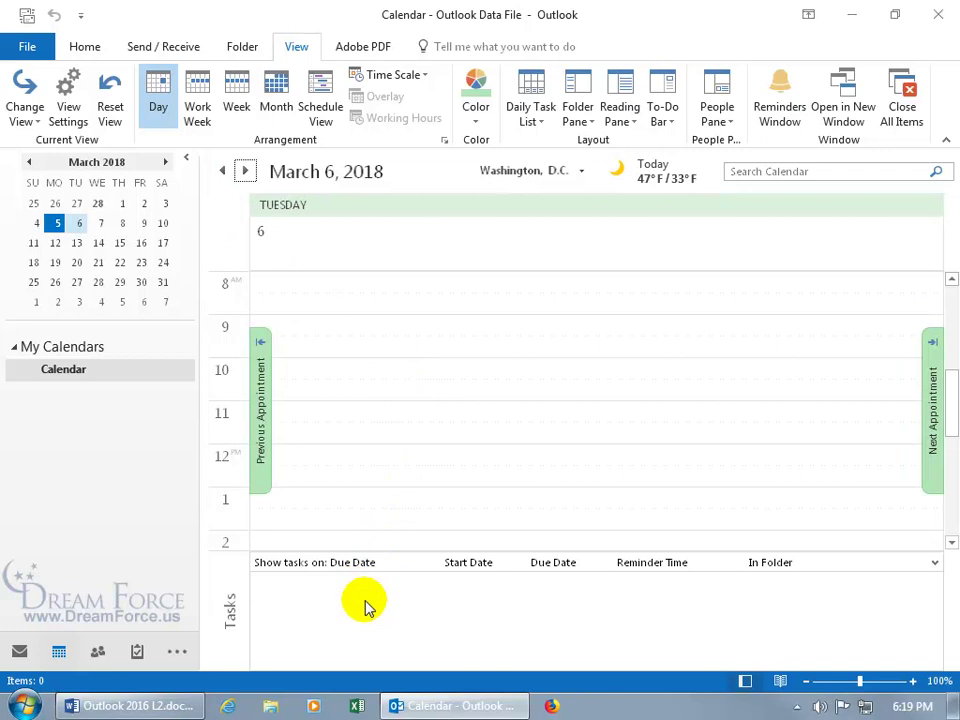
Step: Minimize the daily task list, expand it again and begin an empty task entry in it
left_click(935, 562)
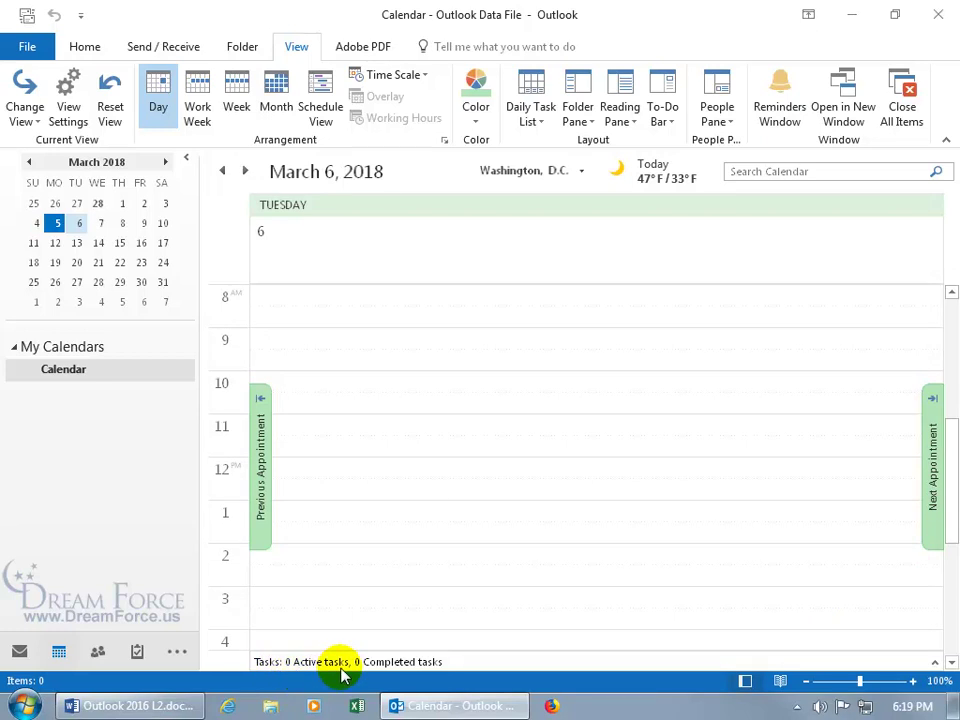
left_click(938, 664)
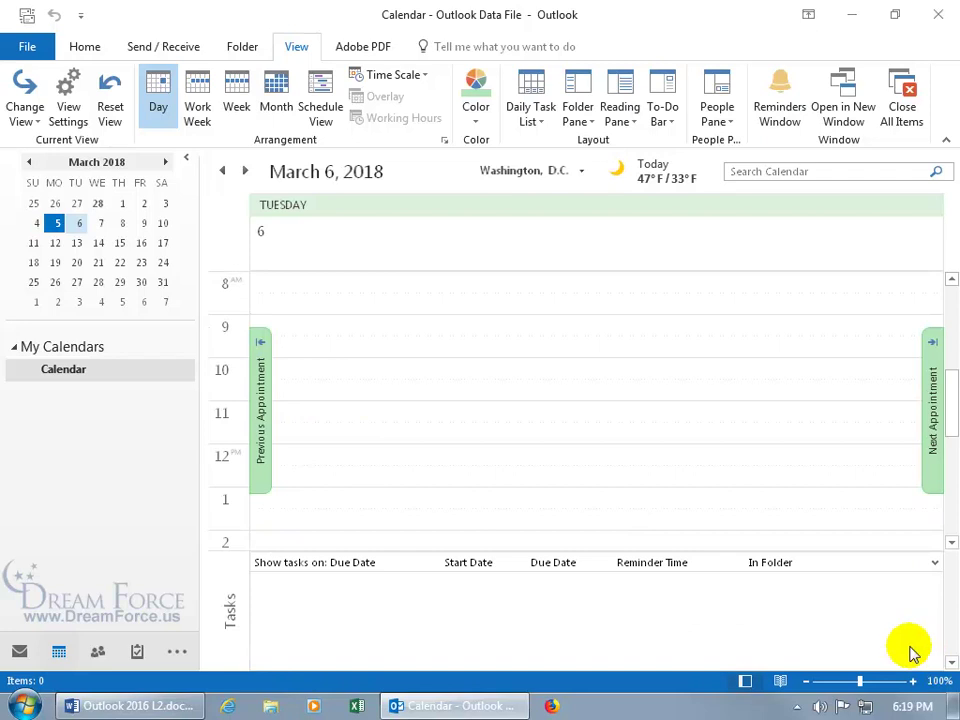
left_click(499, 583)
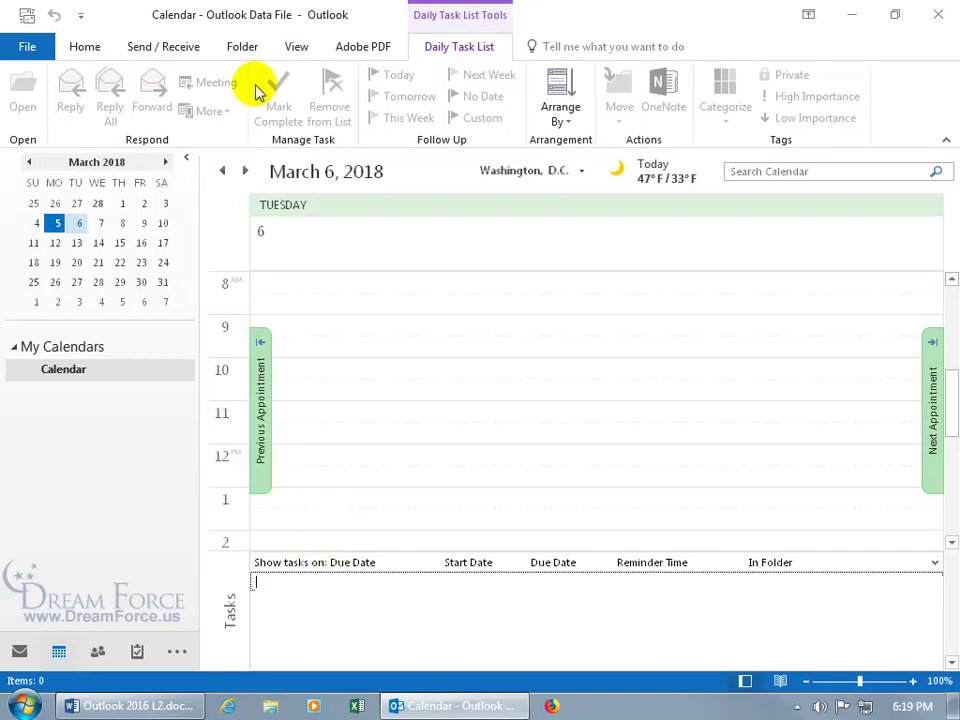
Step: Turn off the daily task list for the day view
left_click(296, 48)
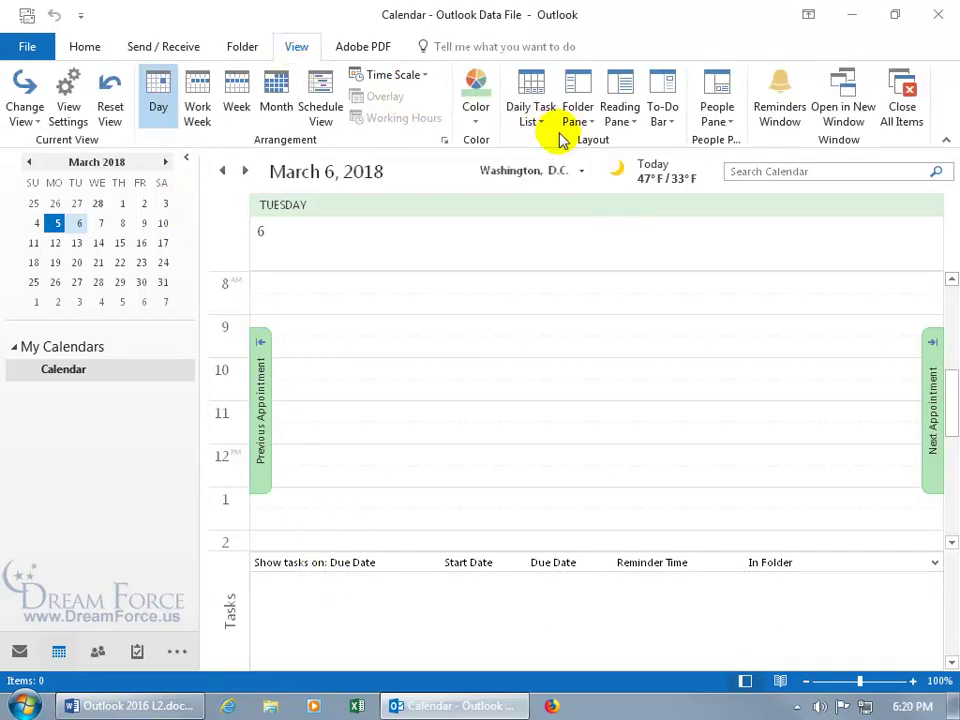
left_click(540, 120)
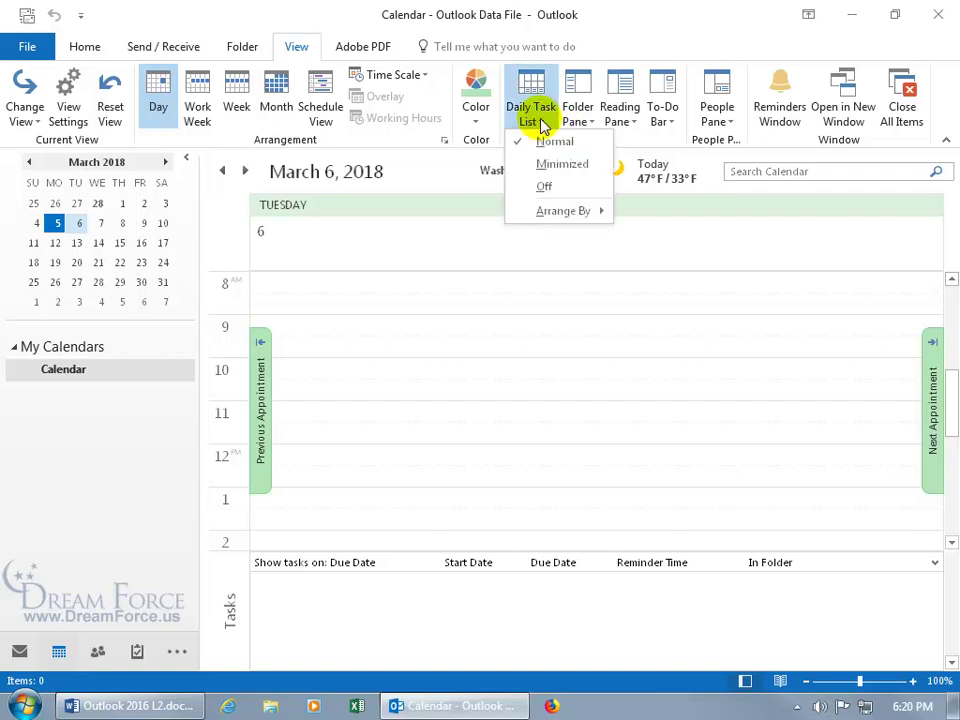
left_click(546, 186)
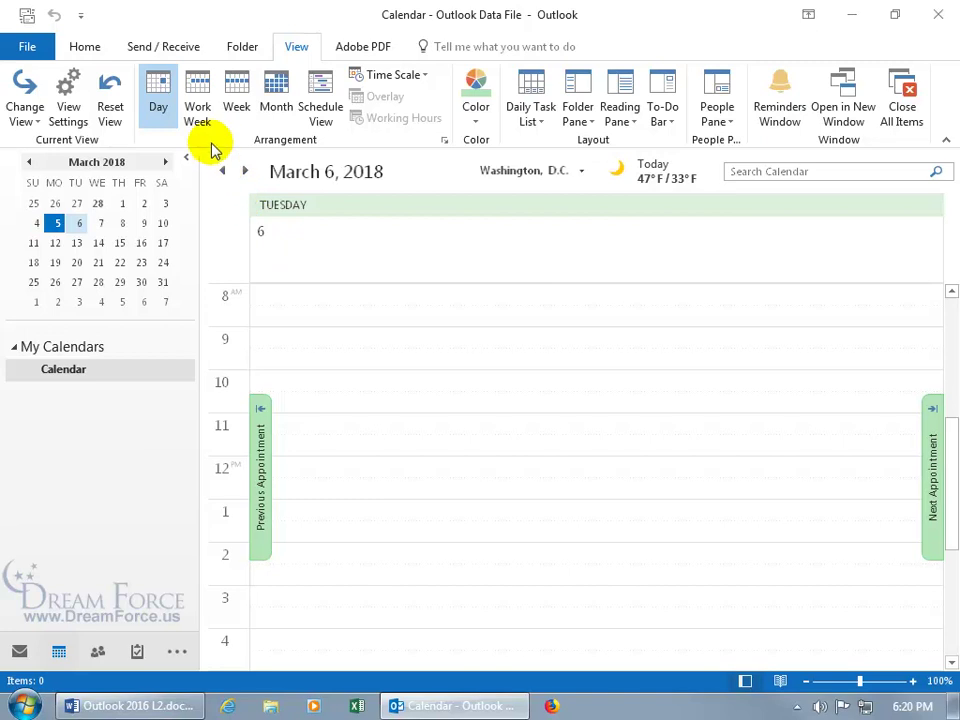
Step: Switch the calendar to the work week of March 5 to 9, 2018, and look through its early, working and evening hours
left_click(204, 107)
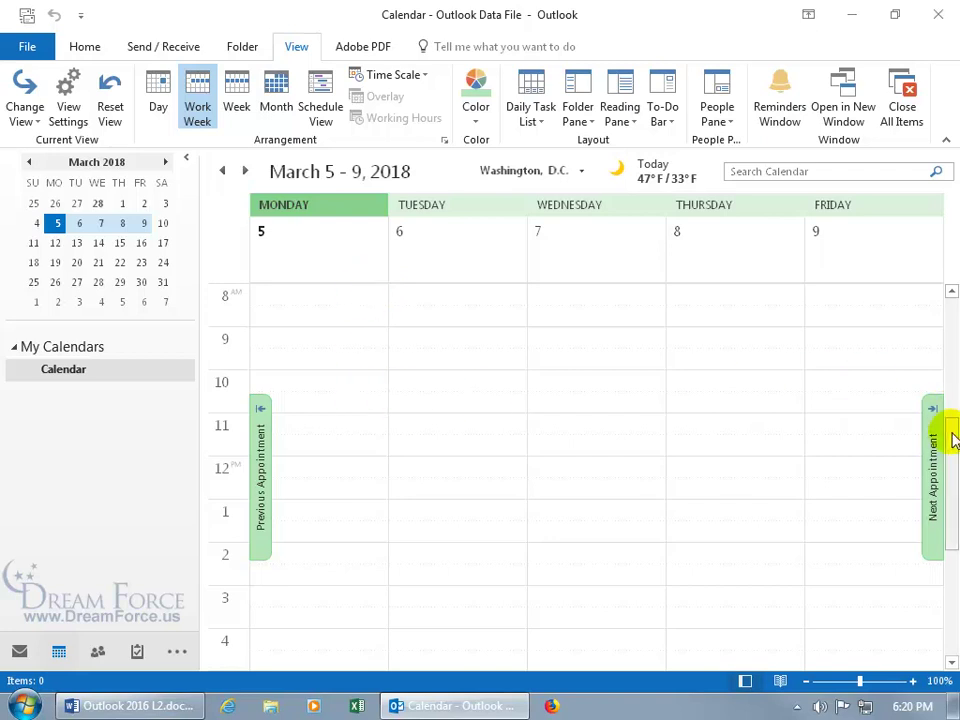
left_click_drag(952, 436, 953, 386)
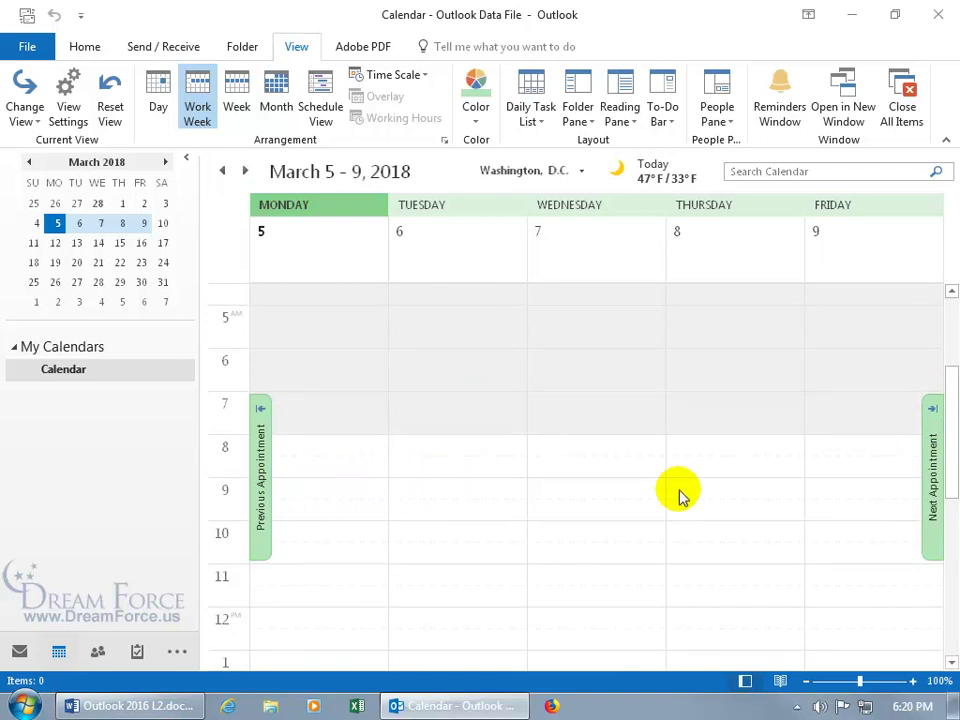
left_click_drag(953, 432, 953, 532)
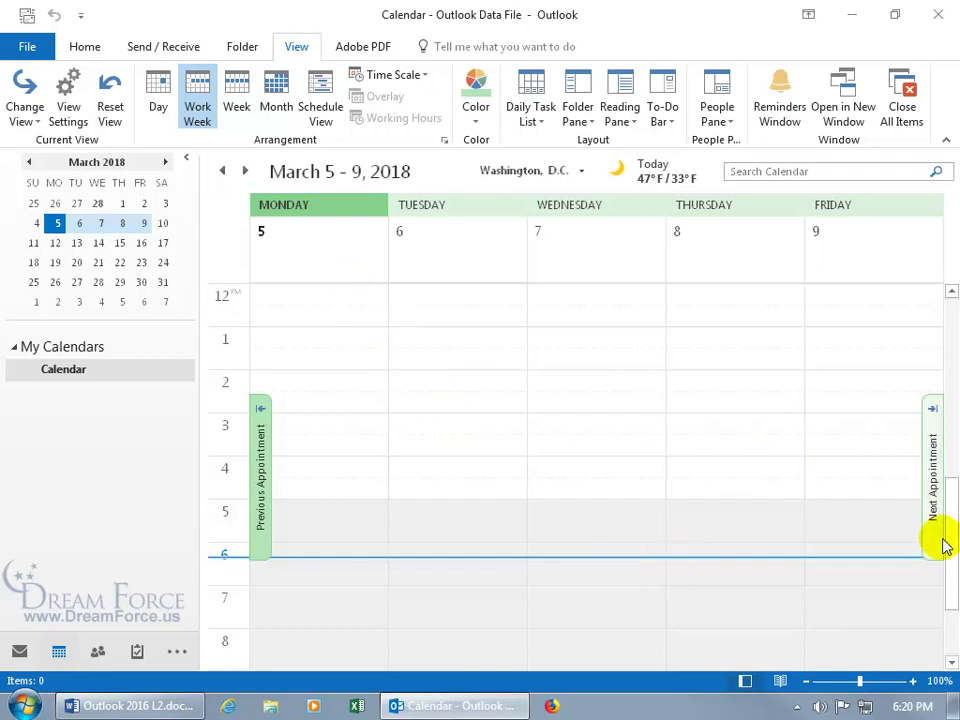
left_click_drag(953, 546, 953, 472)
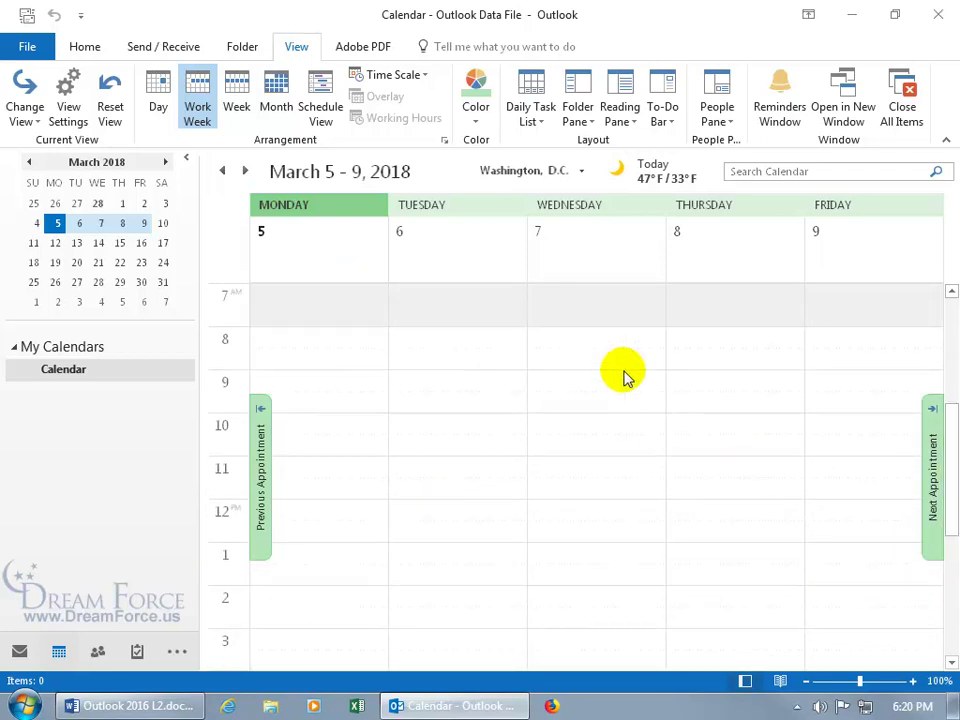
Step: Add a weather location by searching for ZIP code 84121 and choosing Salt Lake City, UT
left_click(586, 176)
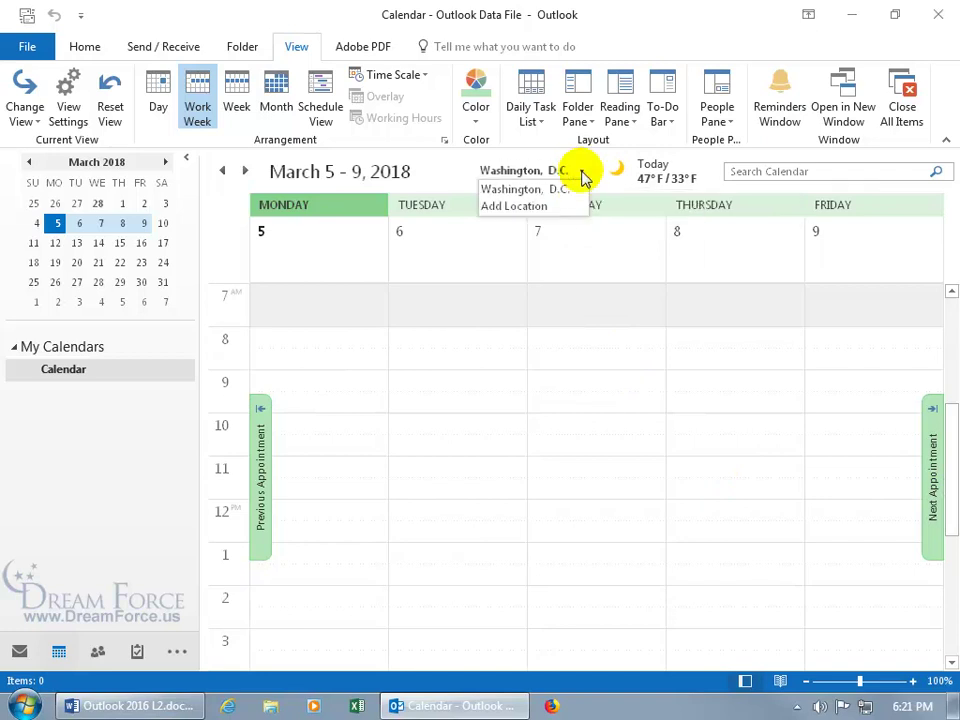
left_click(540, 207)
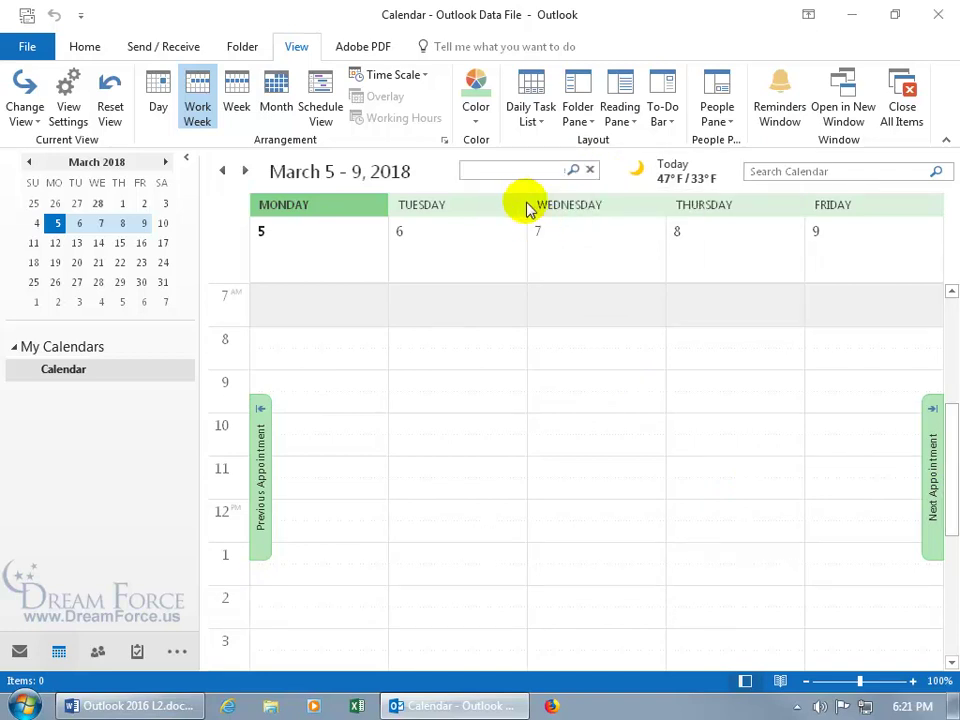
type("84121")
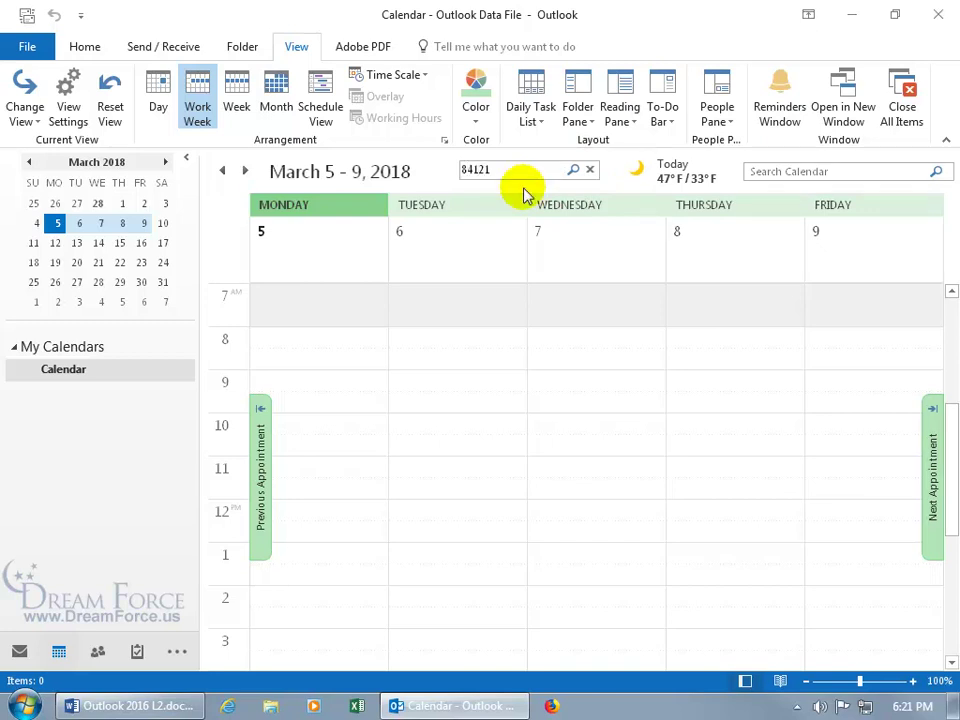
key("Return")
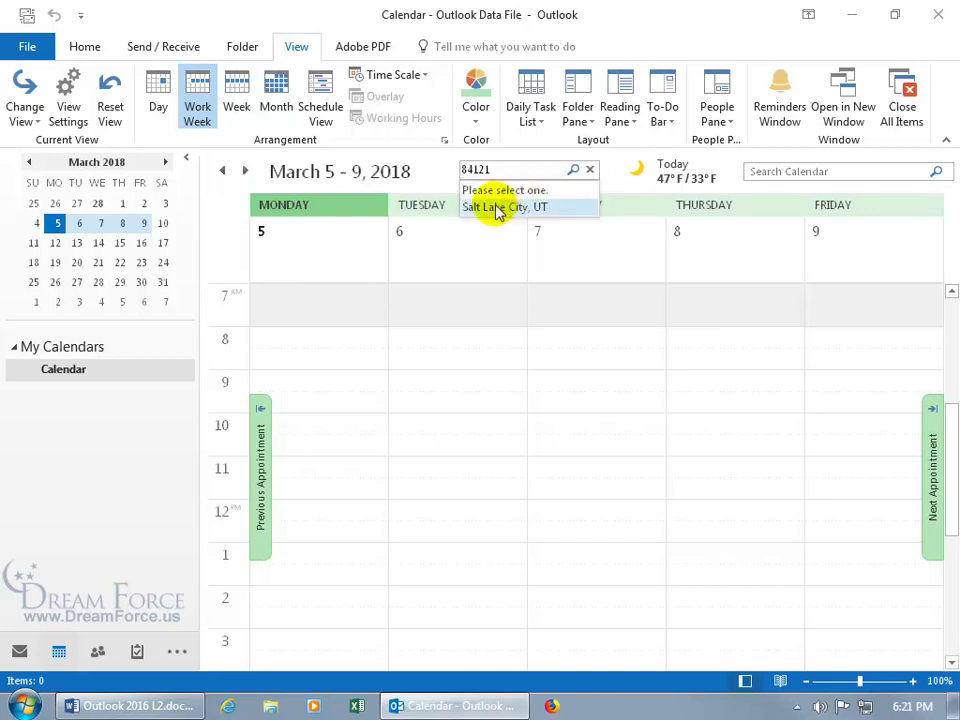
left_click(497, 212)
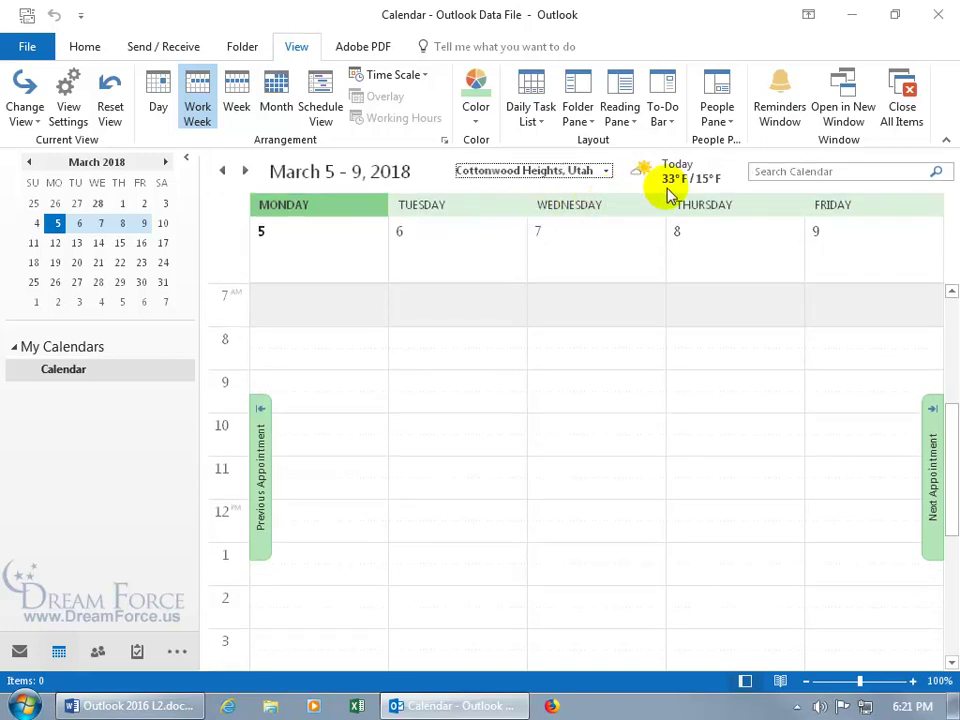
Step: Remove Salt Lake City, UT from the weather locations and show the weather for Washington, D.C
left_click(606, 174)
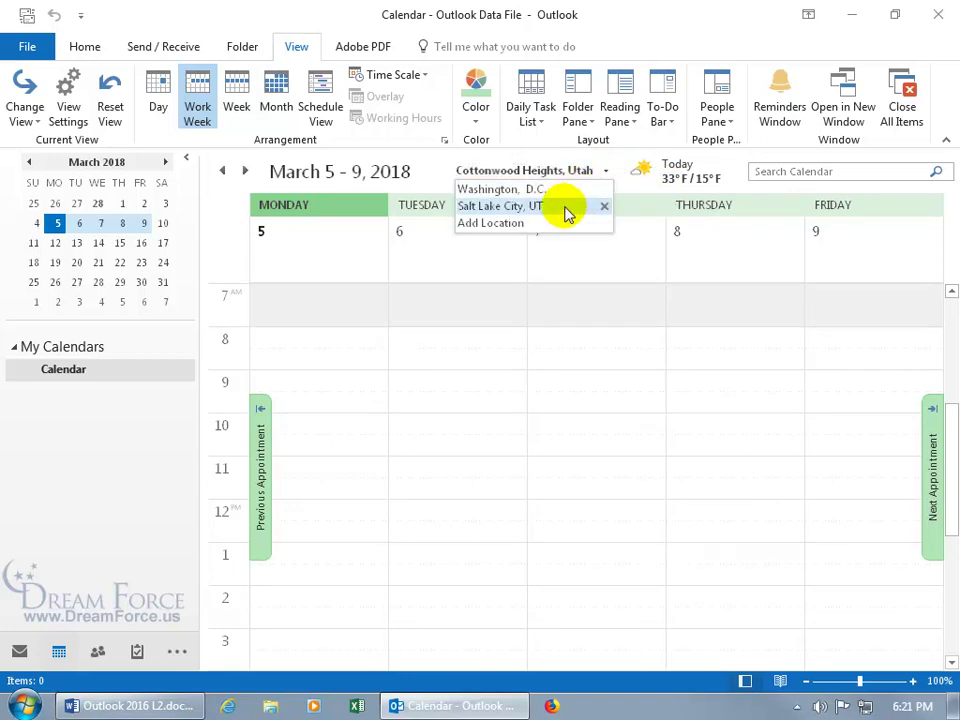
left_click(606, 207)
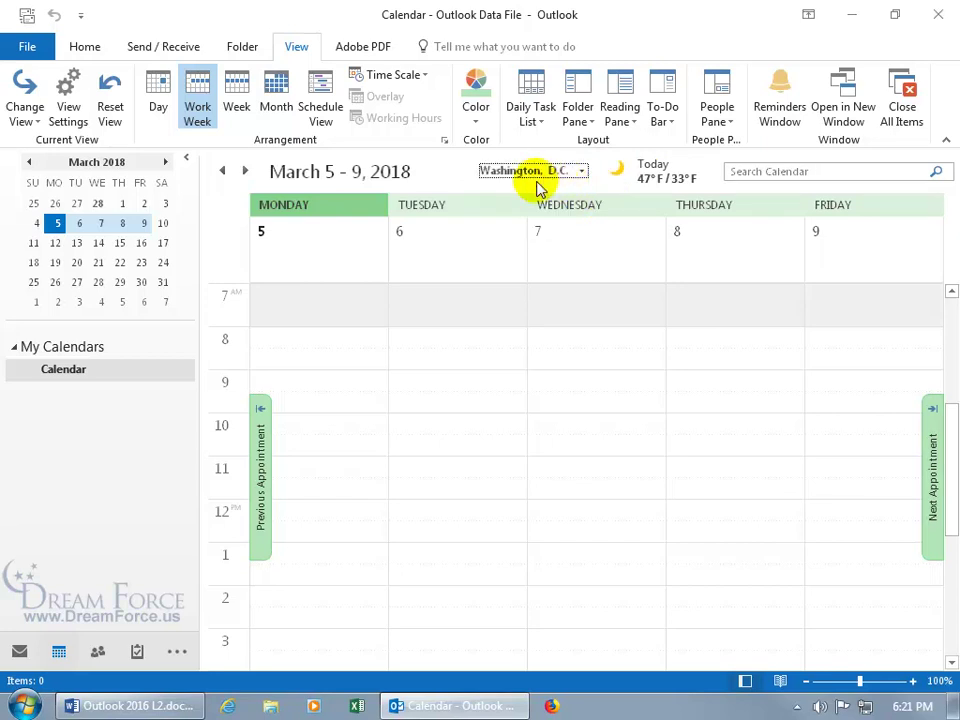
Step: Look at the search options for the calendar and leave the search without entering anything
left_click(760, 171)
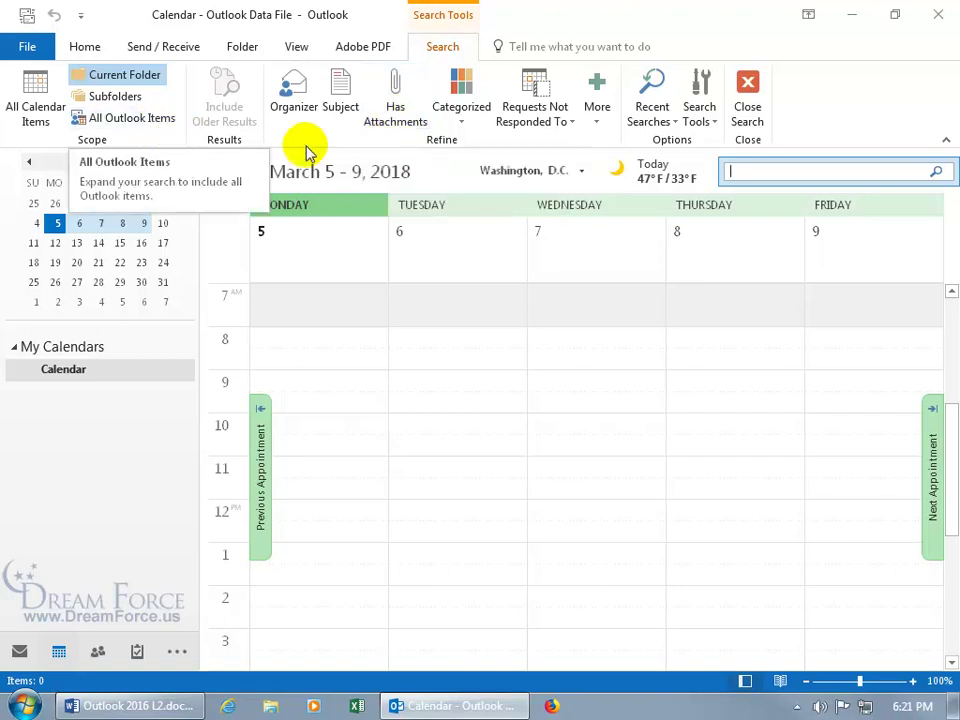
key("Escape")
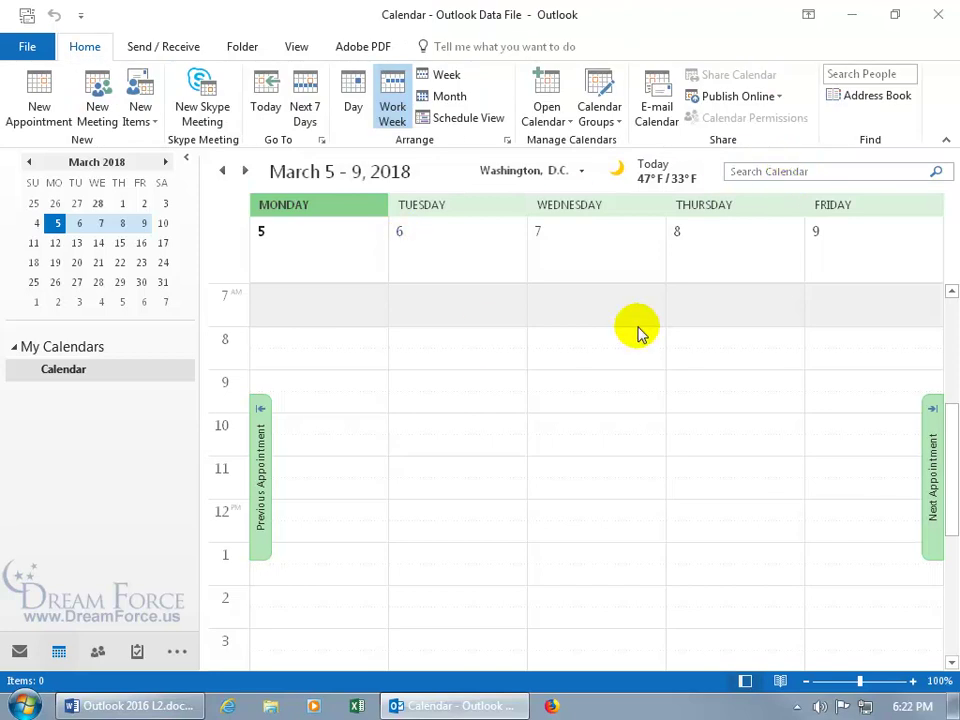
Step: View the full week of March 4 to 10, 2018 through its evening hours and return to the work week view
left_click(452, 78)
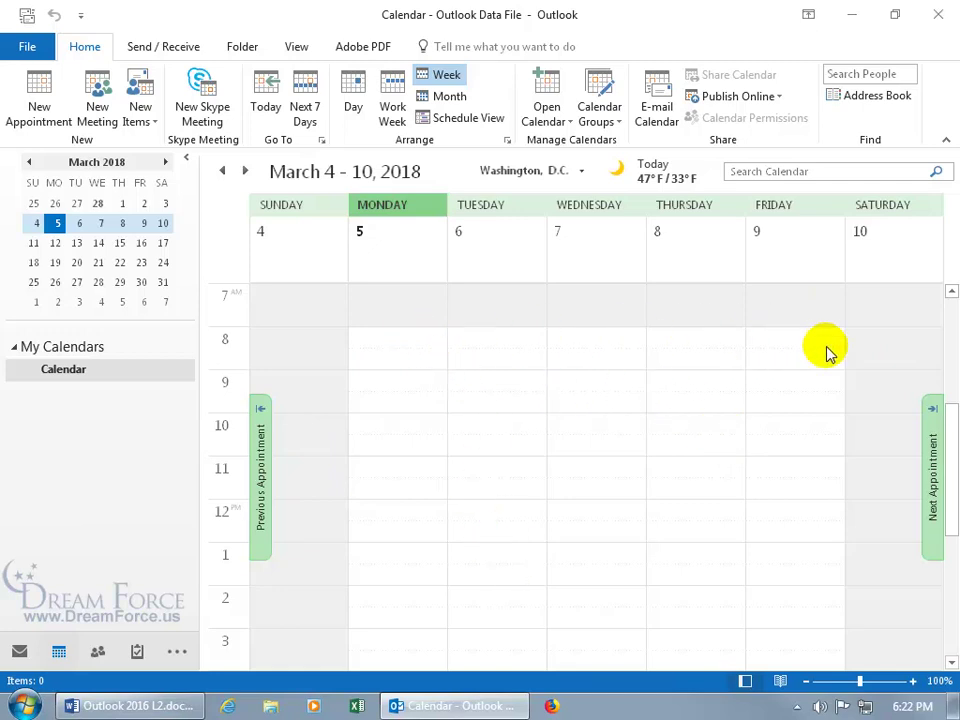
left_click_drag(950, 435, 955, 520)
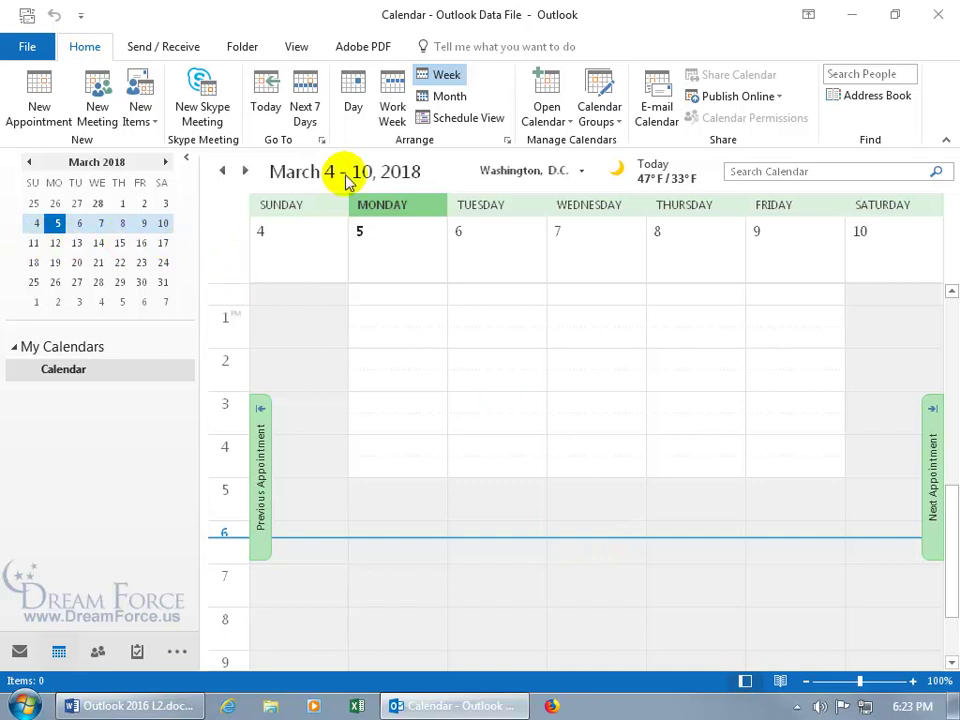
left_click(392, 112)
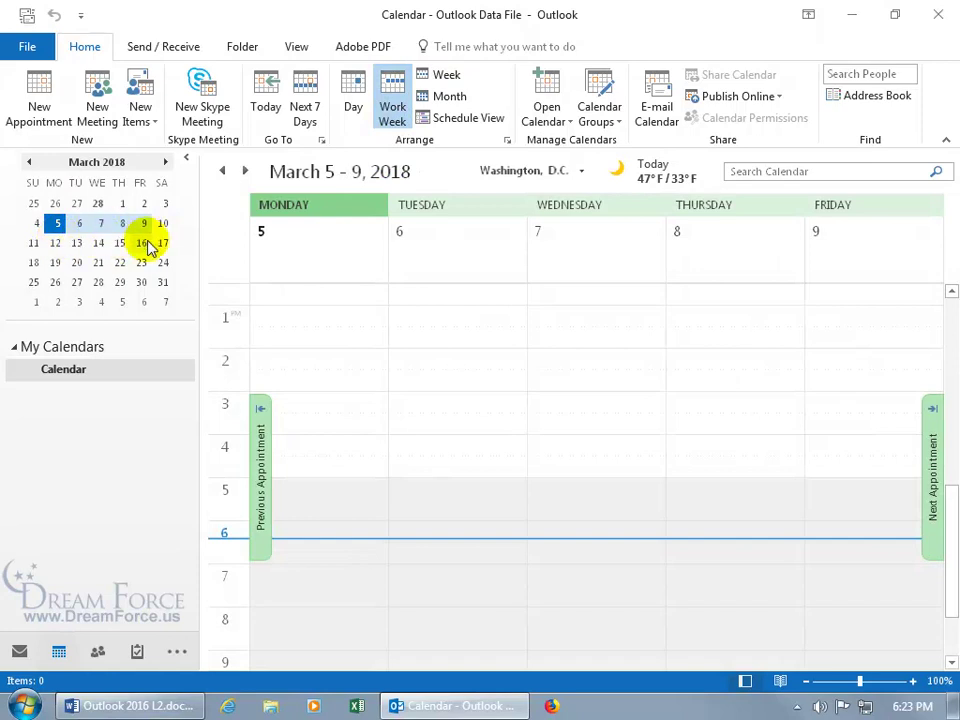
Step: Switch the calendar to the month view of March 2018 and open and discard empty entries on March 6 and March 22
left_click(440, 97)
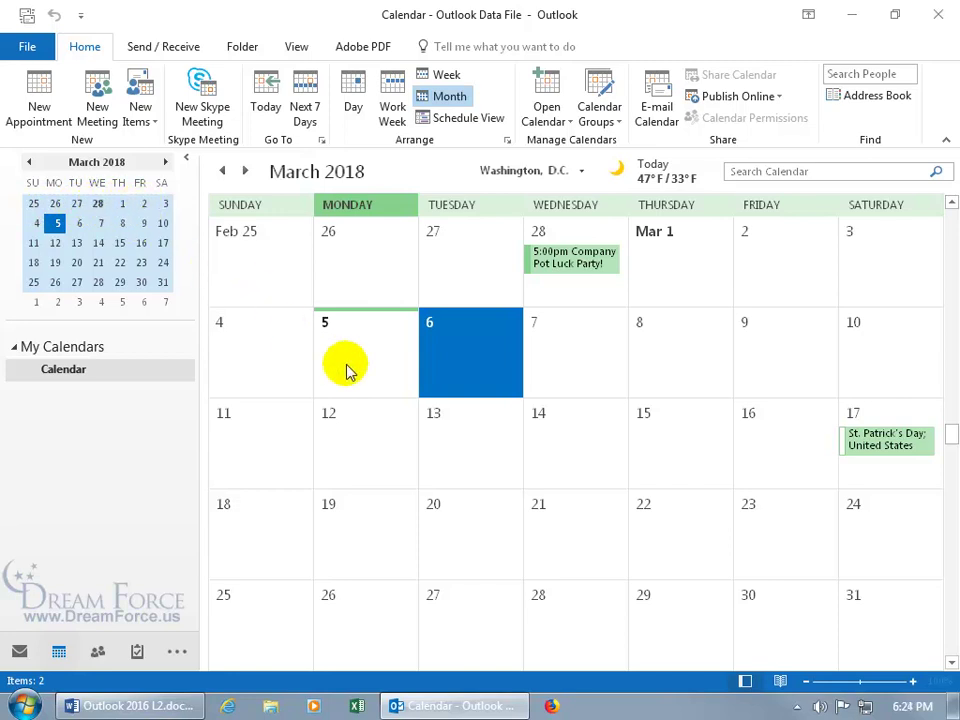
left_click(456, 356)
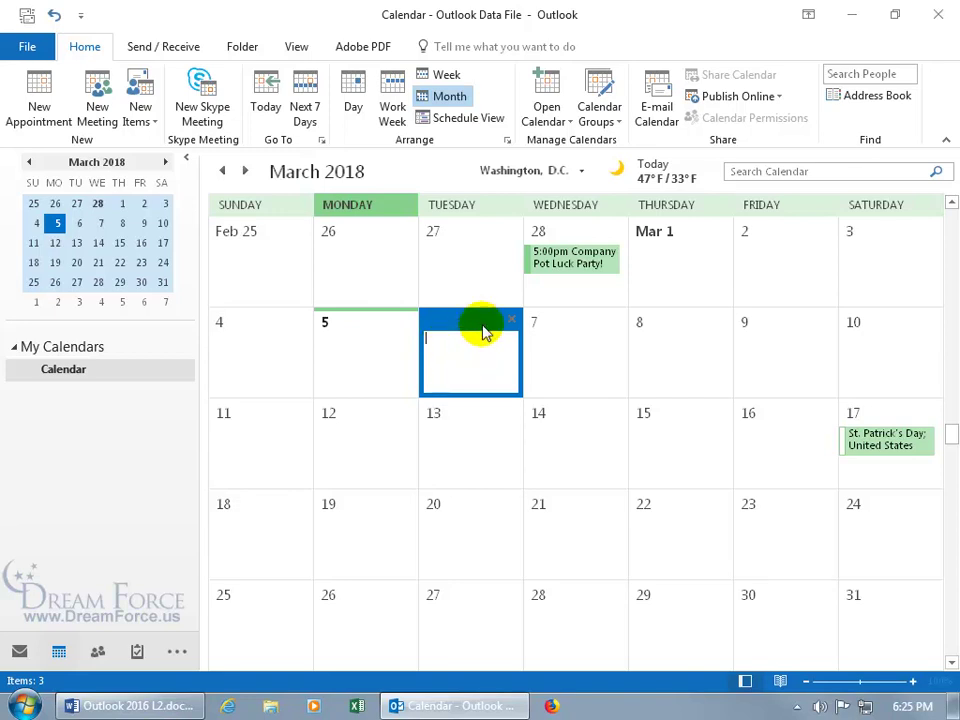
left_click(511, 320)
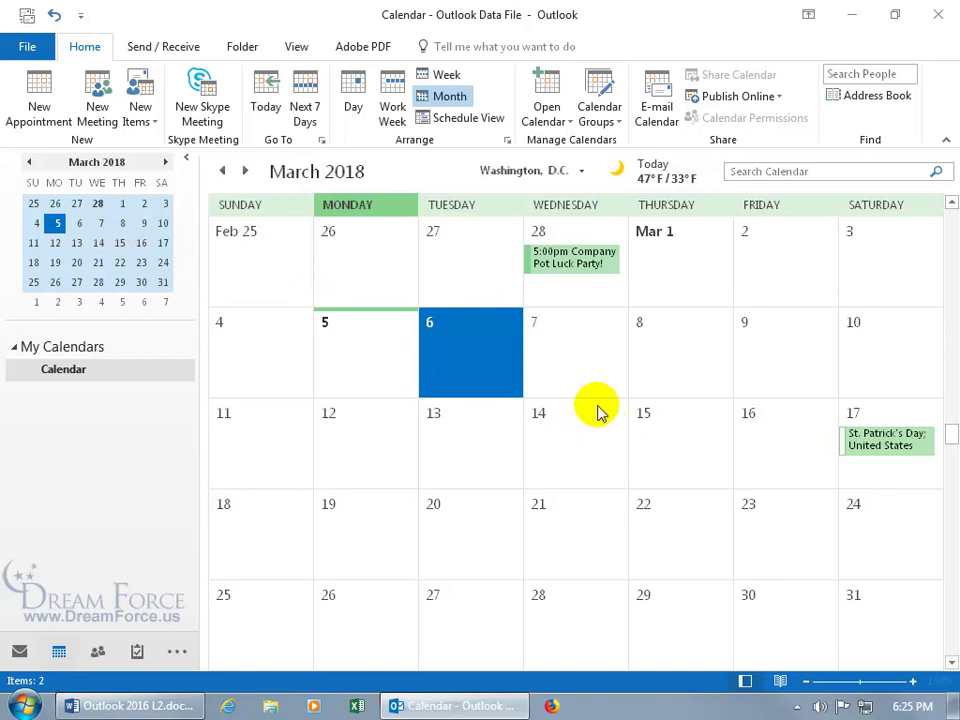
left_click(681, 510)
left_click(690, 527)
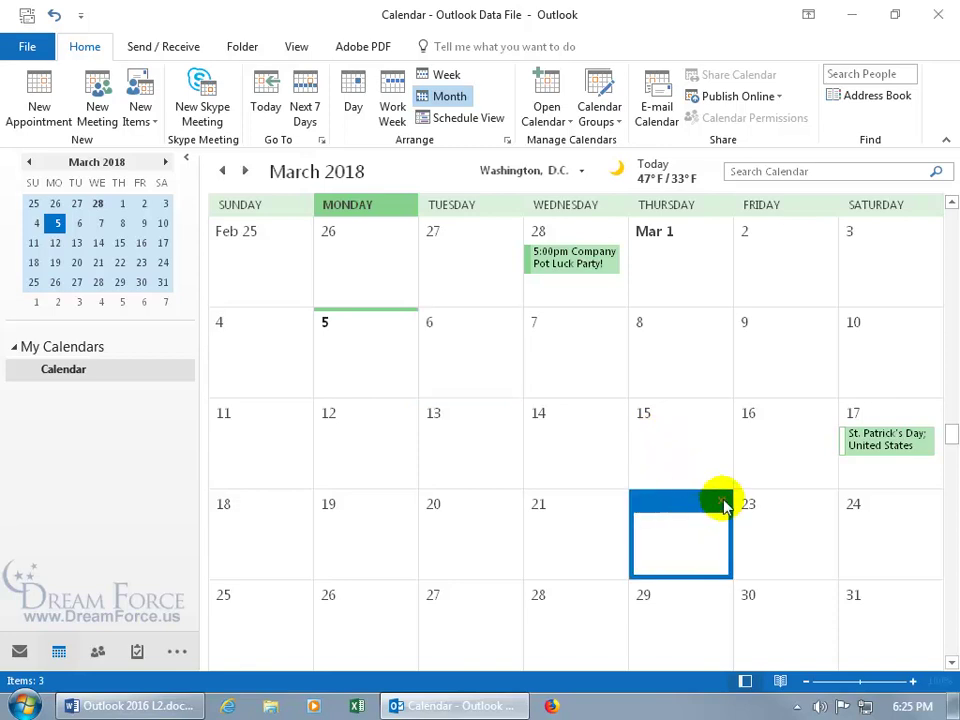
left_click(722, 504)
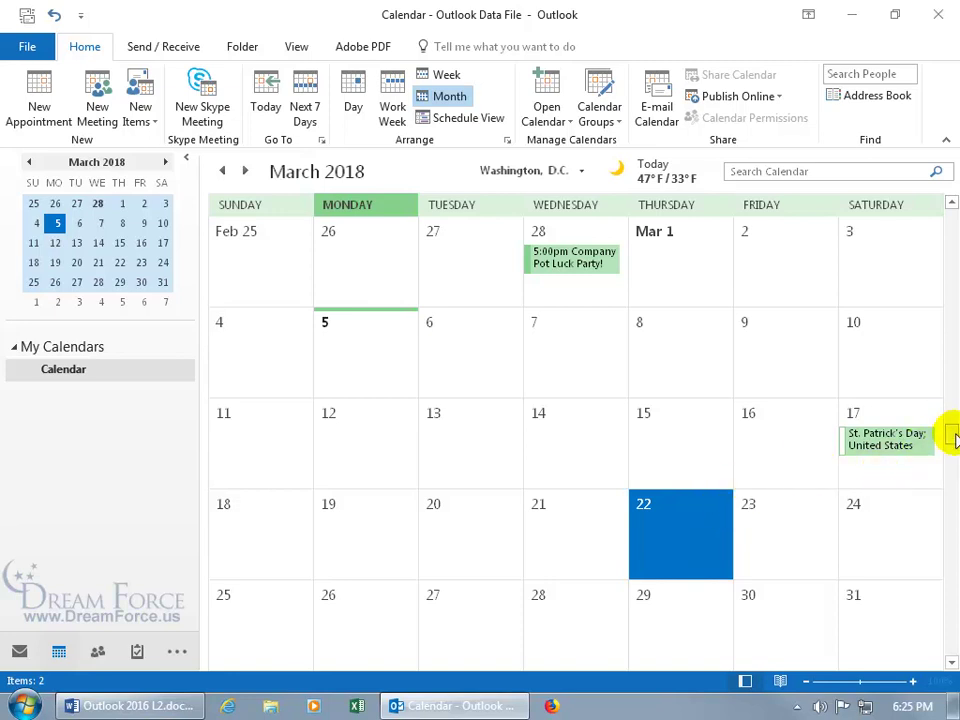
Step: Browse the month view forward from March 2018 through April to May 2018
left_click_drag(953, 436, 955, 448)
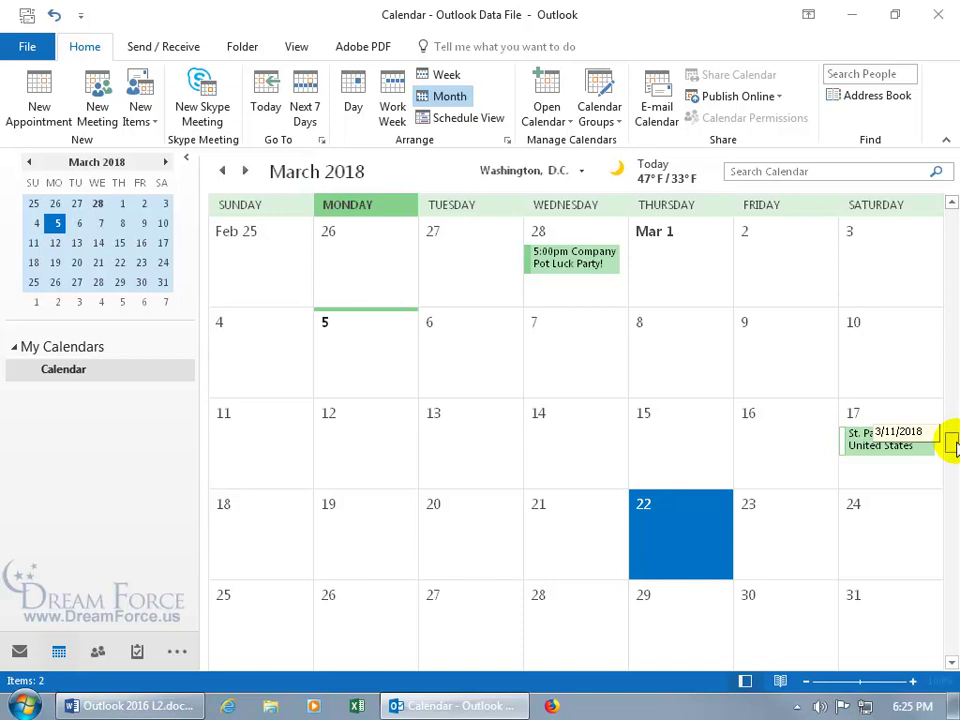
left_click_drag(955, 448, 952, 462)
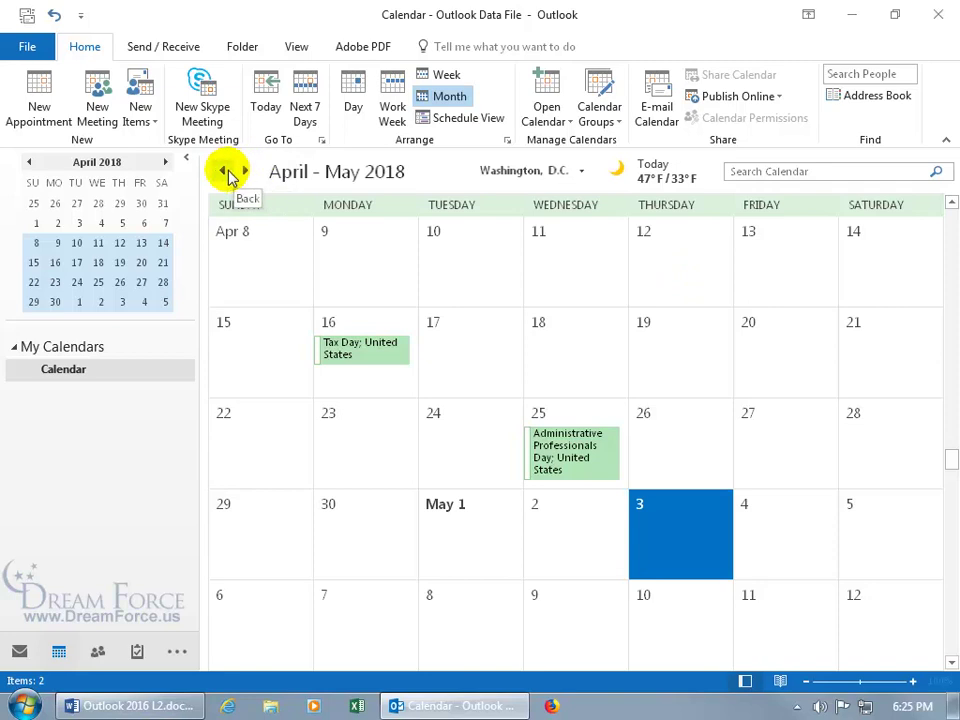
left_click(223, 172)
left_click(245, 172)
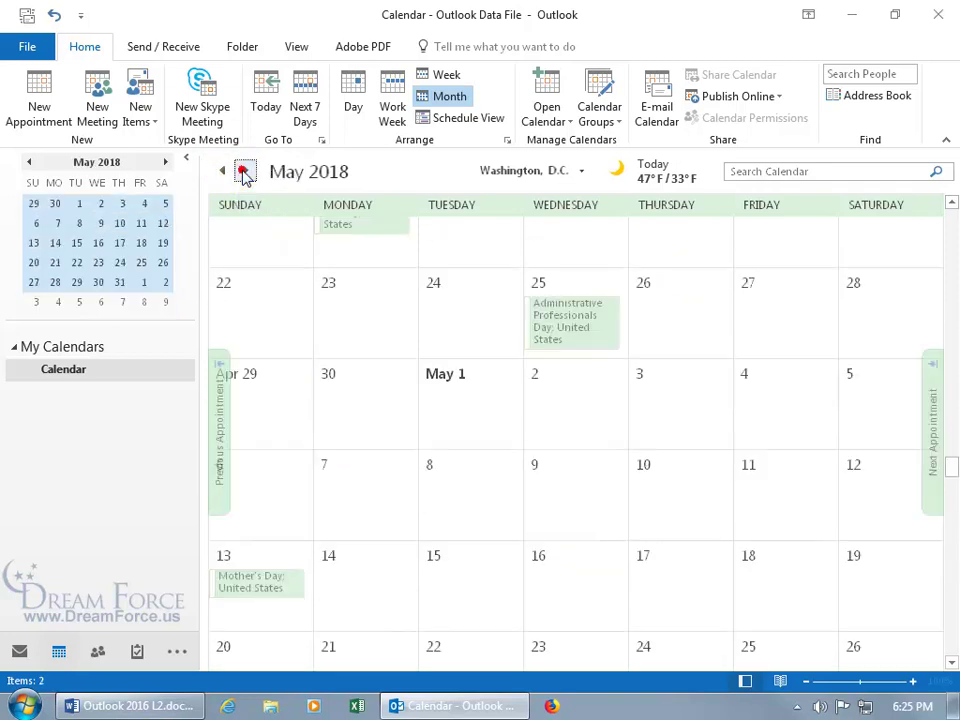
right_click(951, 470)
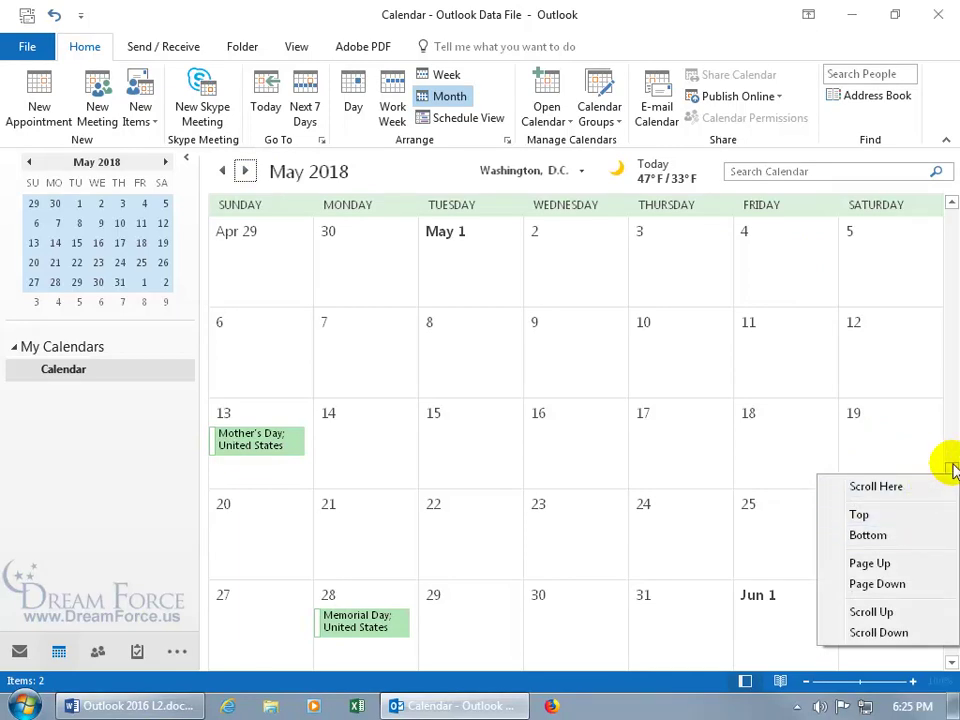
left_click(951, 470)
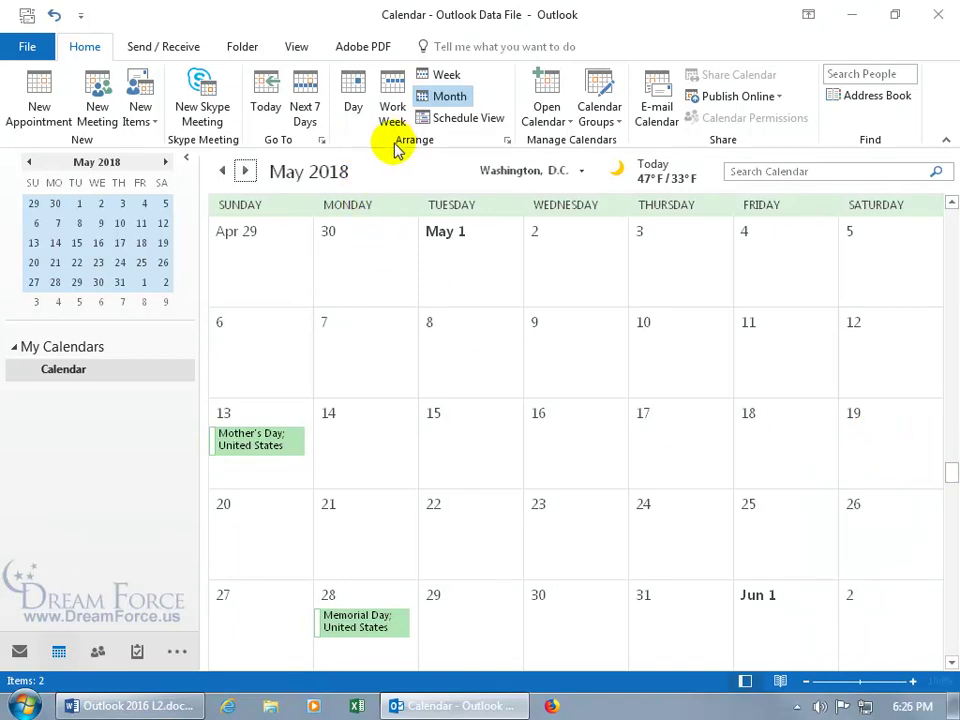
Step: Show the next seven days, March 5 to 11, 2018, and return to the month view
left_click(303, 118)
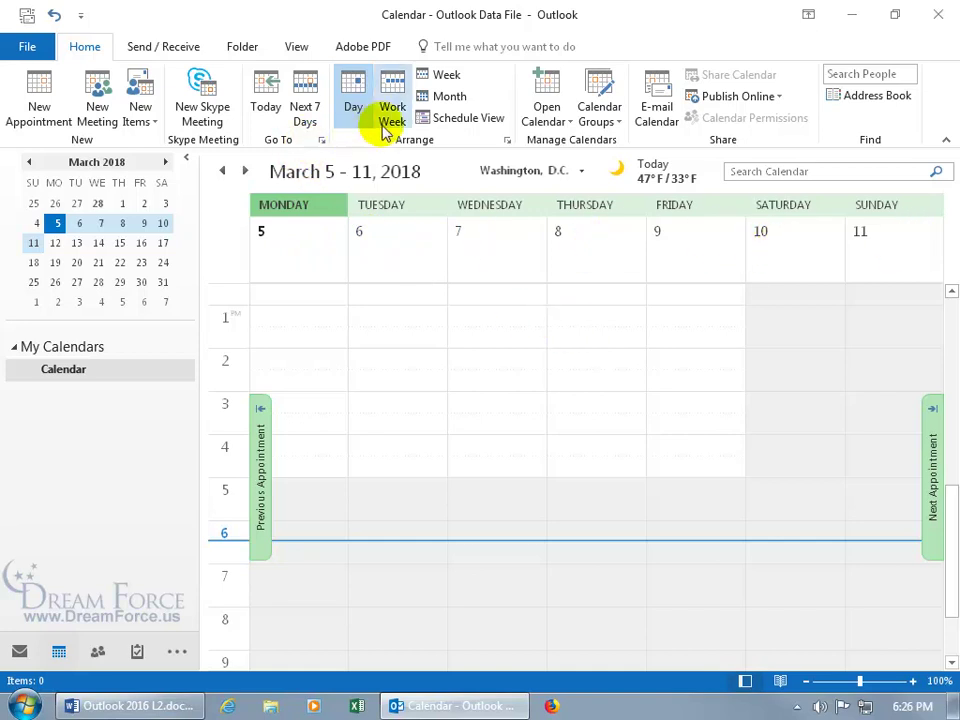
left_click(437, 97)
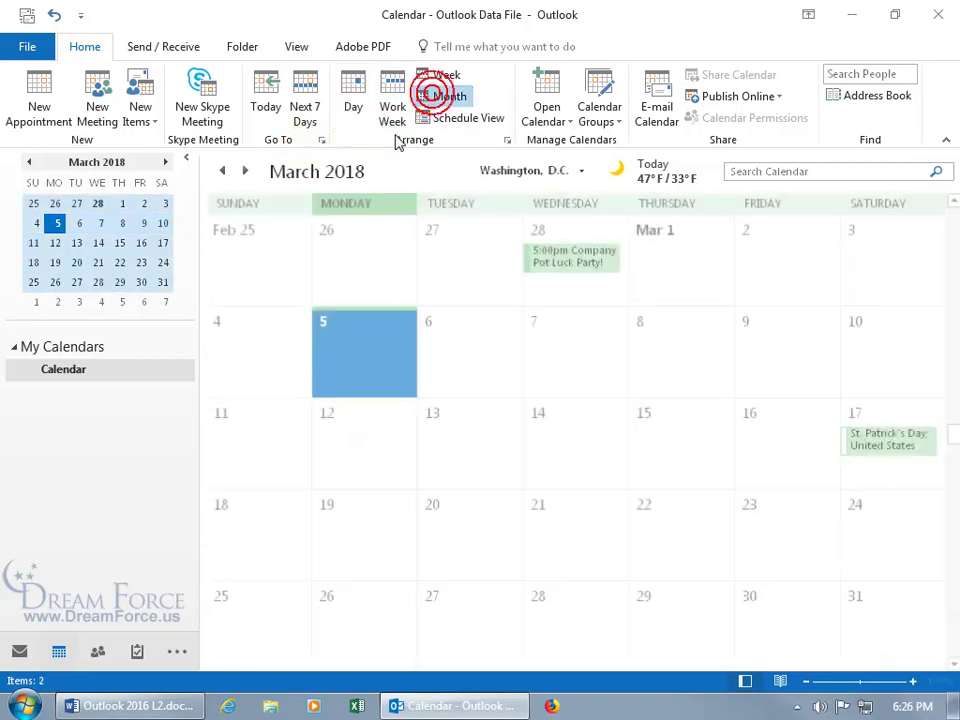
Step: Go to the date 4/5/2020 shown in the Month Calendar, and return the calendar to today
left_click(322, 143)
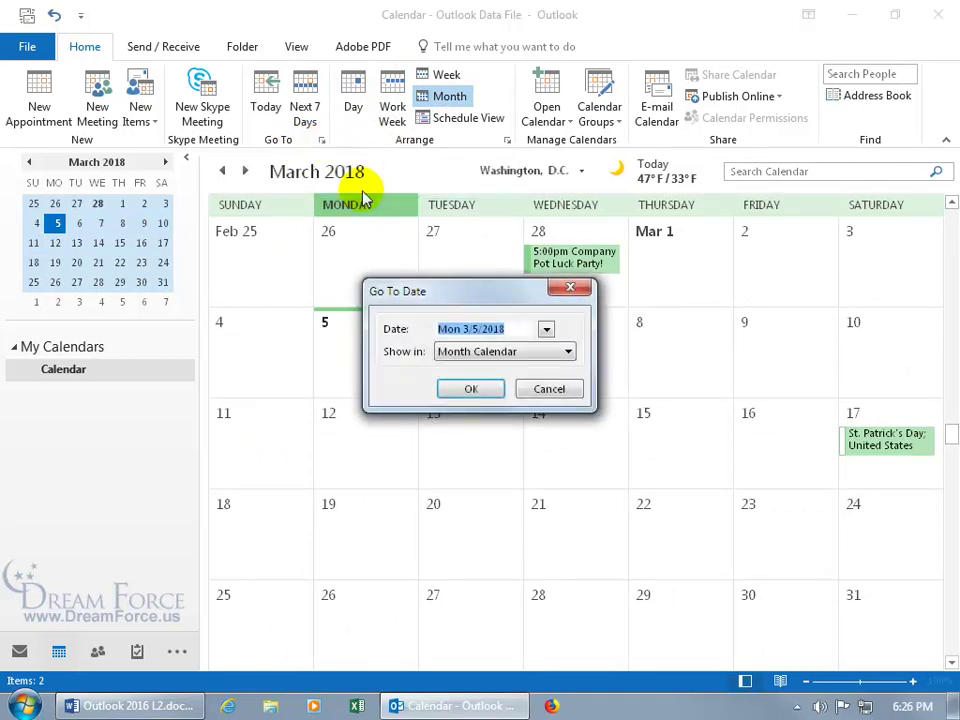
left_click(546, 329)
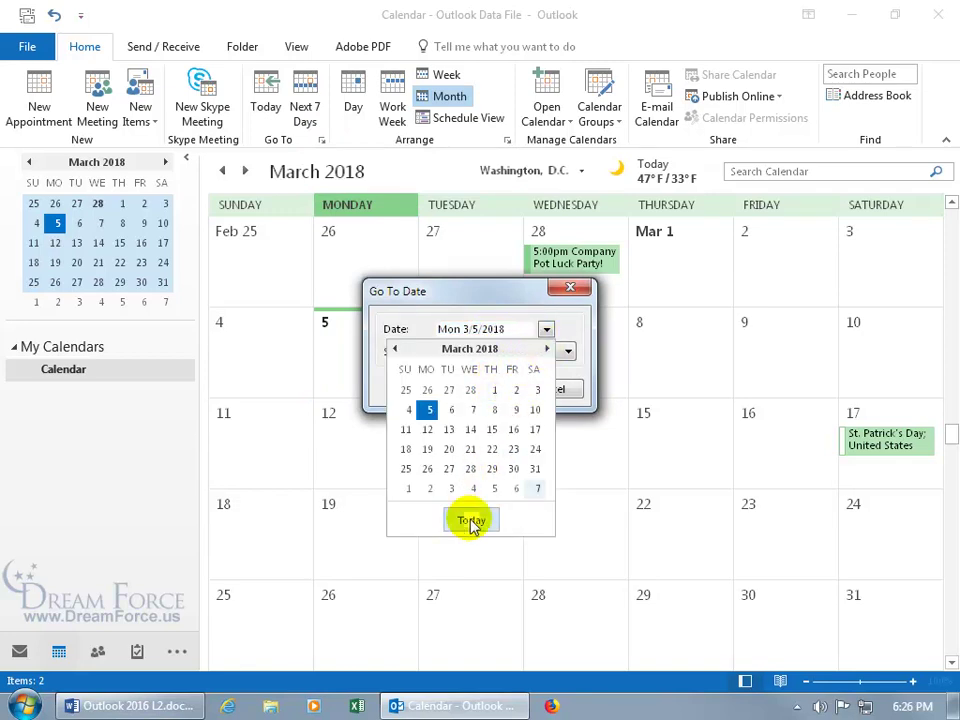
left_click(456, 293)
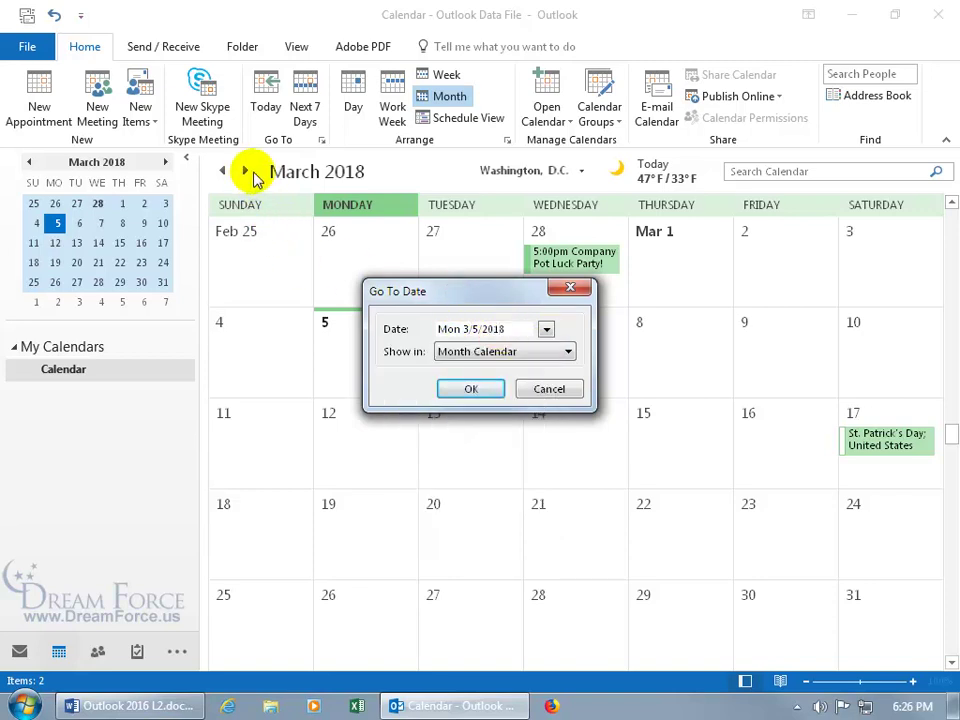
left_click_drag(522, 329, 422, 329)
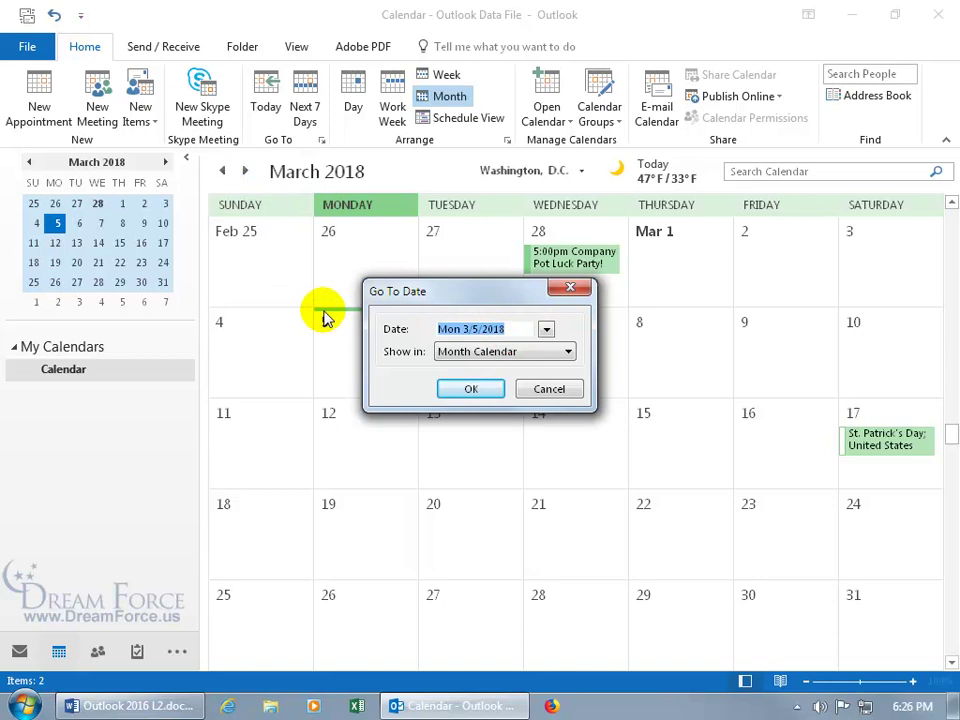
key("BackSpace")
type("4/5/2020")
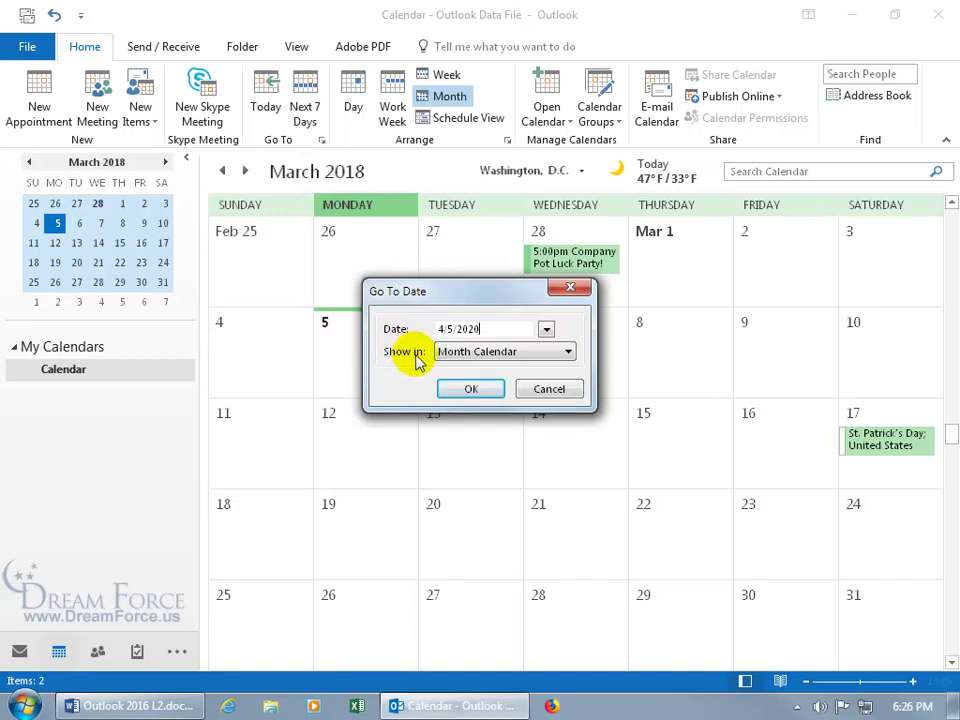
key("Tab")
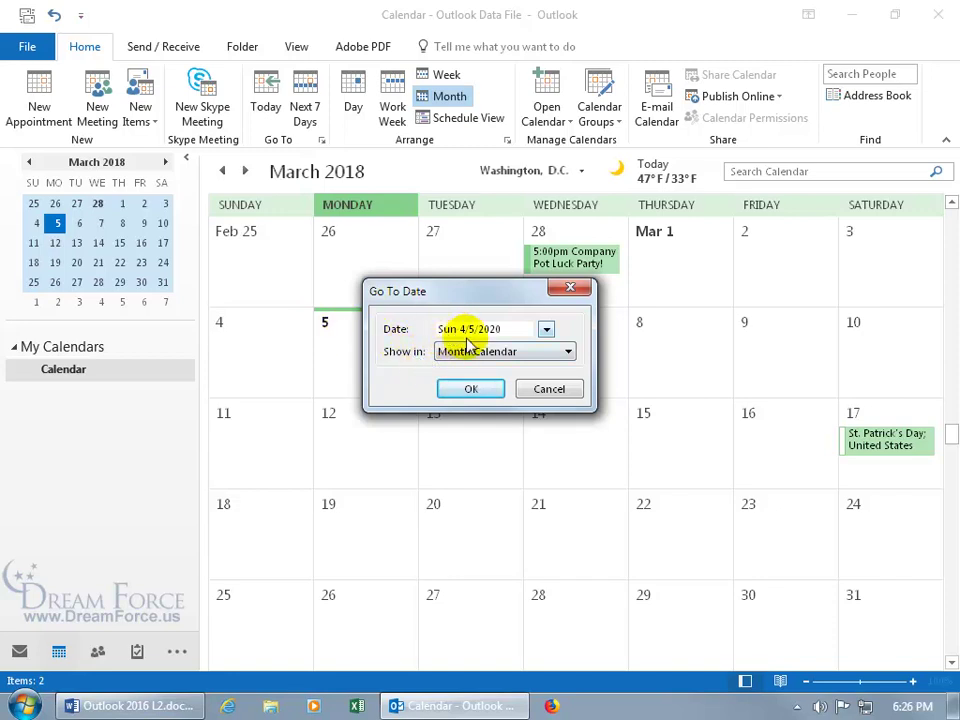
left_click(492, 354)
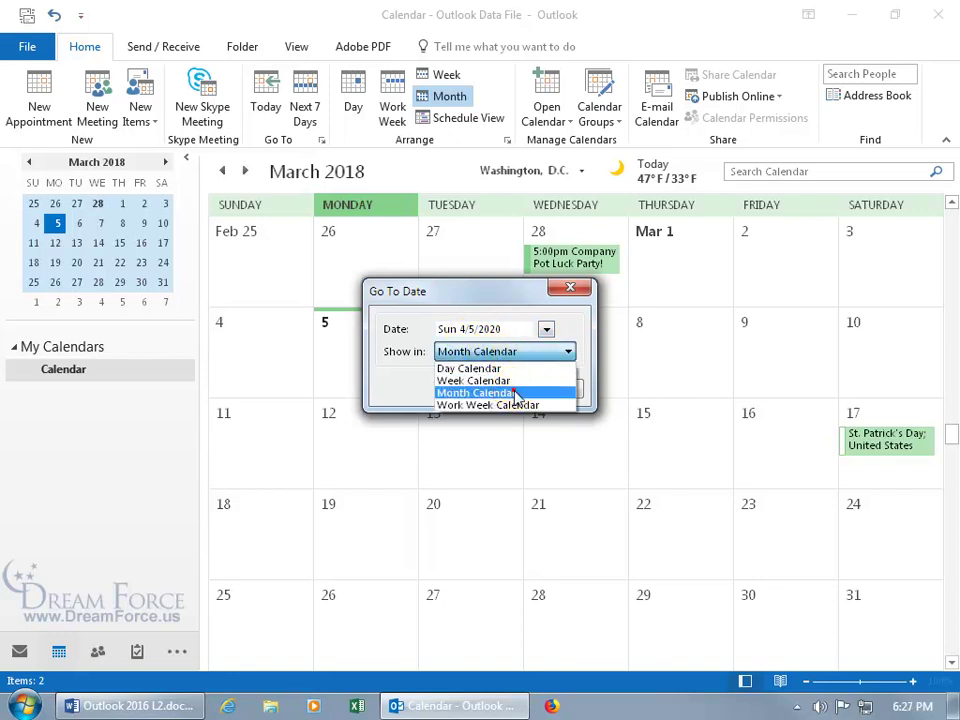
left_click(505, 393)
left_click(467, 389)
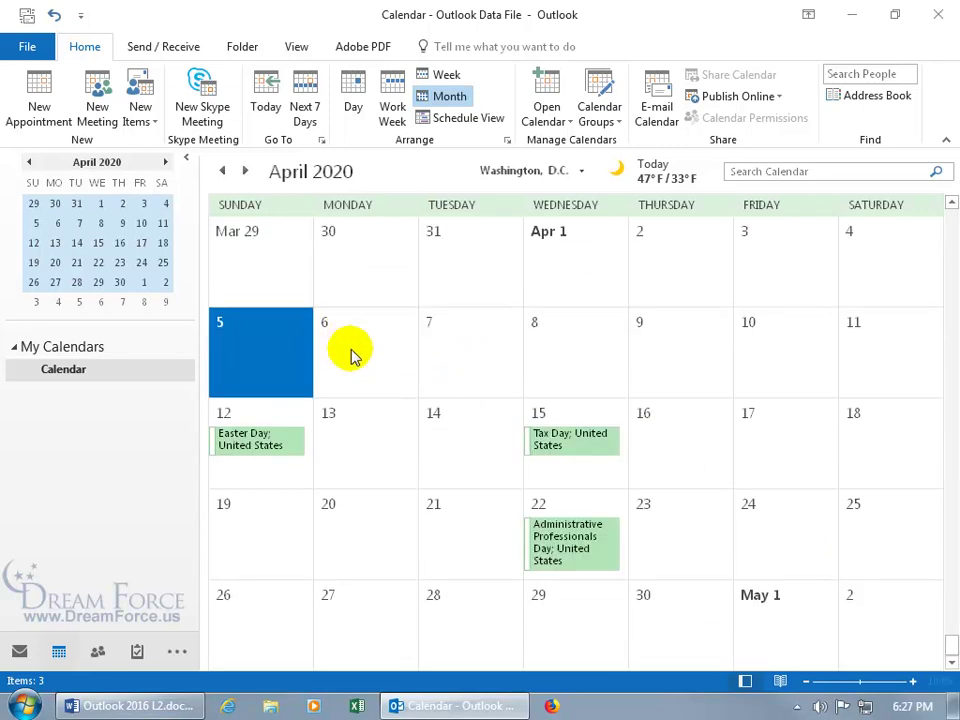
left_click(266, 92)
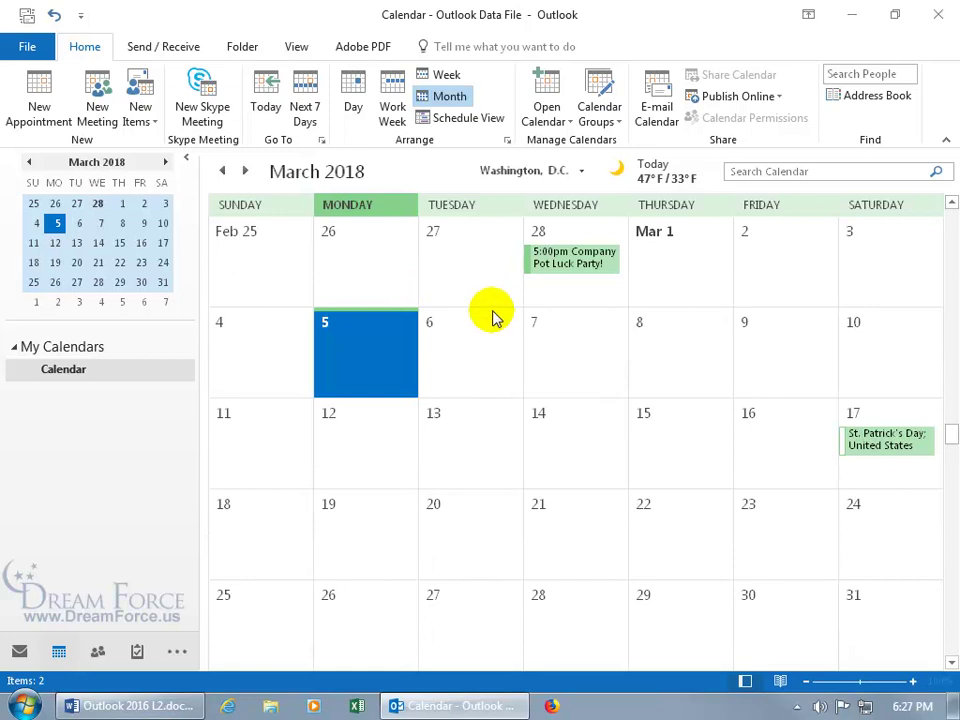
Step: Change the calendar's color to the light red swatch
right_click(477, 370)
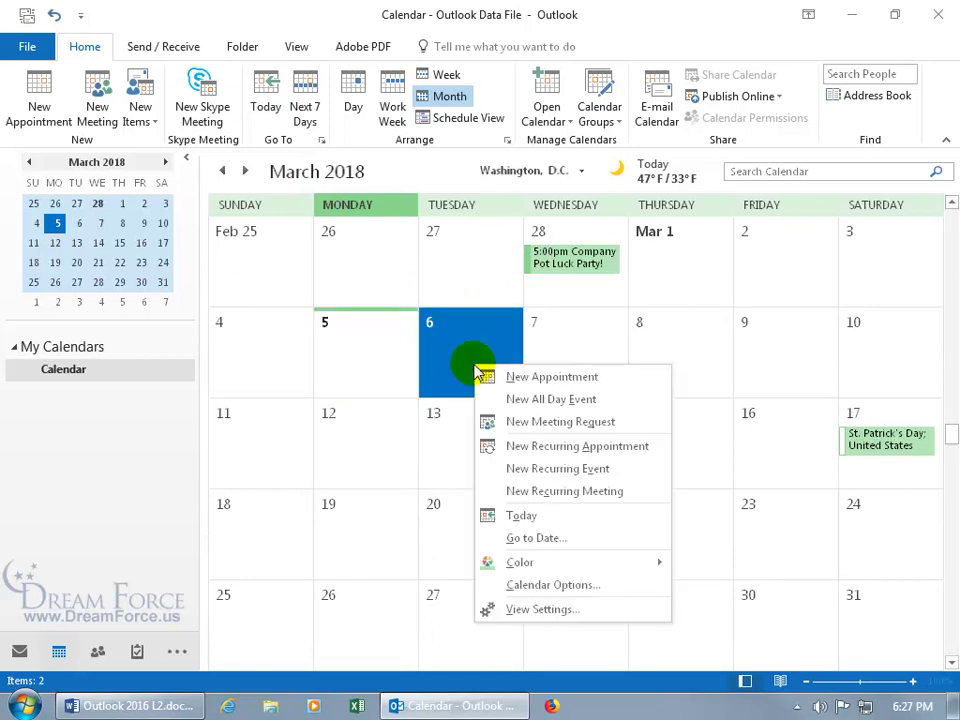
mouse_move(562, 562)
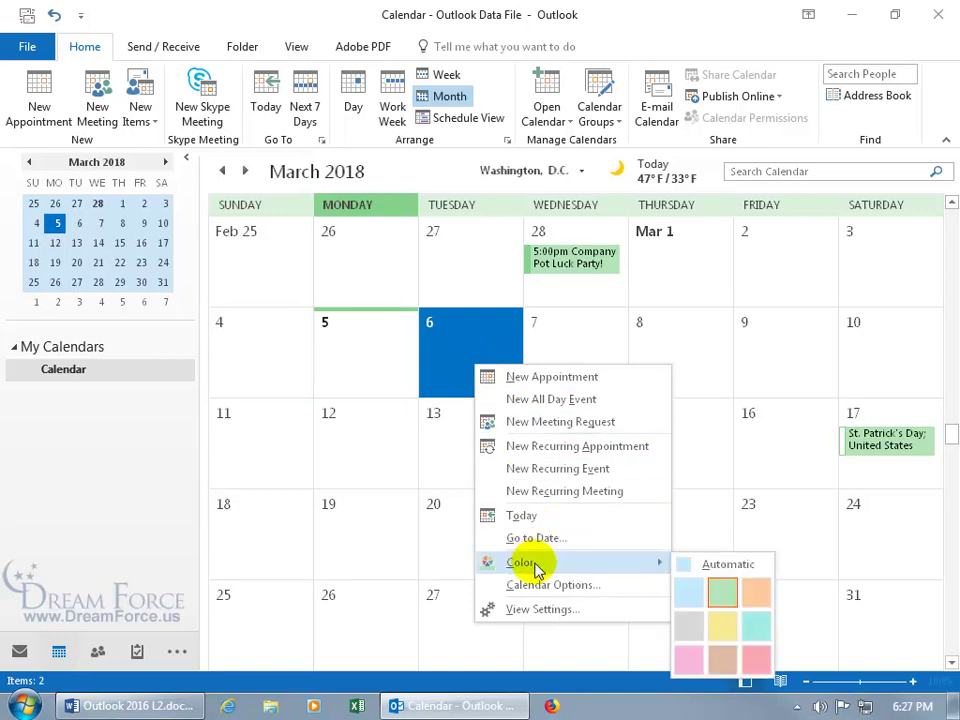
left_click(757, 662)
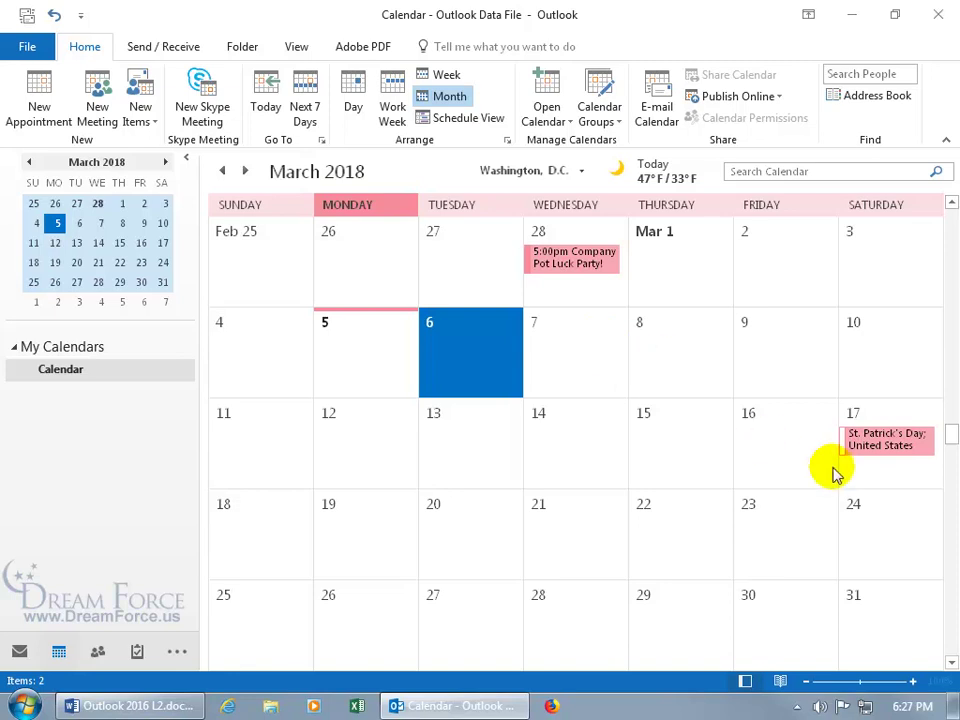
Step: Set the calendar's color back to green
right_click(771, 439)
mouse_move(690, 377)
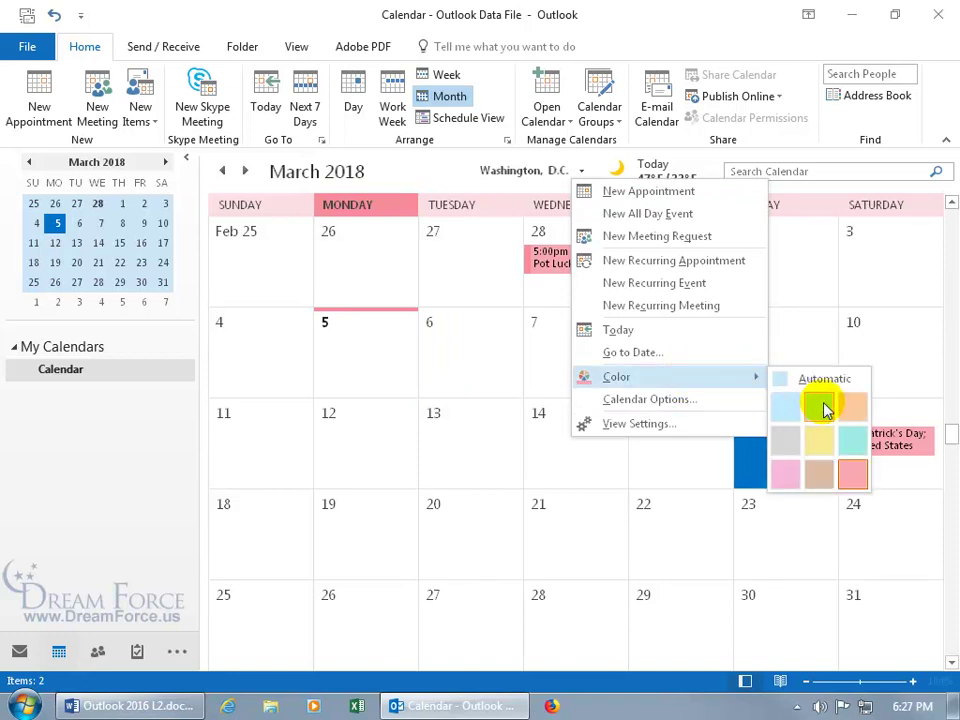
left_click(822, 408)
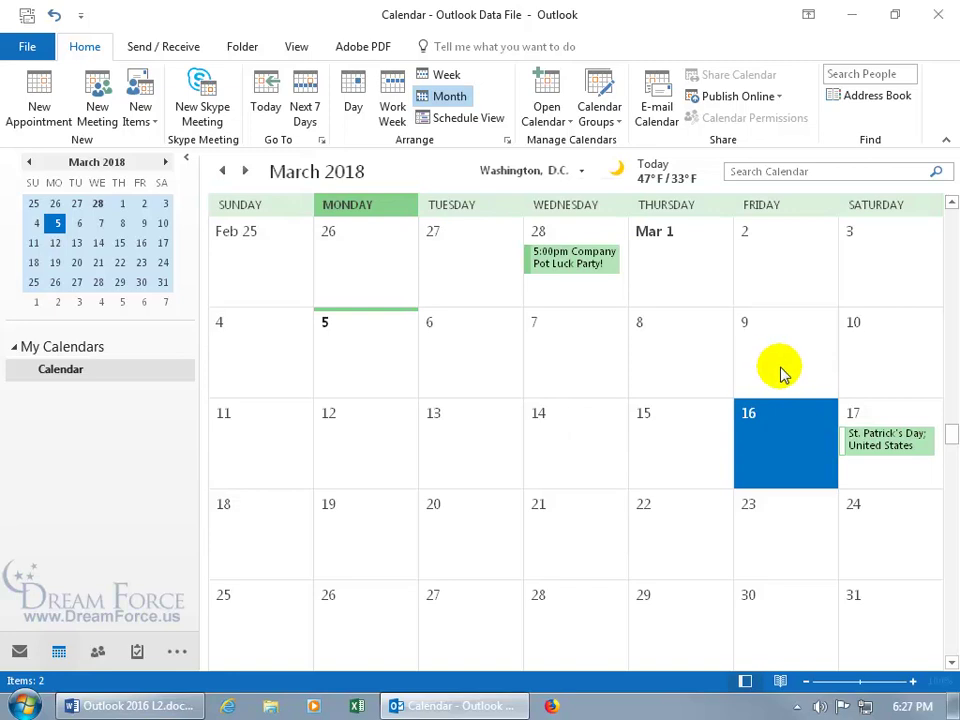